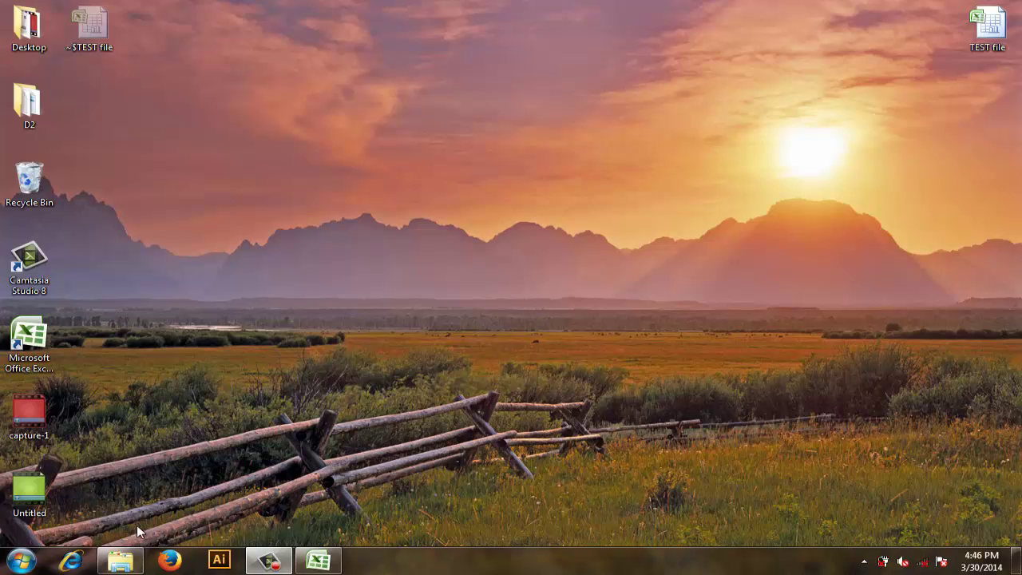
- Browse to the D:\TEST folder with its five Sample PDFs, closing the reference TEST workbook
{"action": "left_click", "coordinate": [119, 562]}
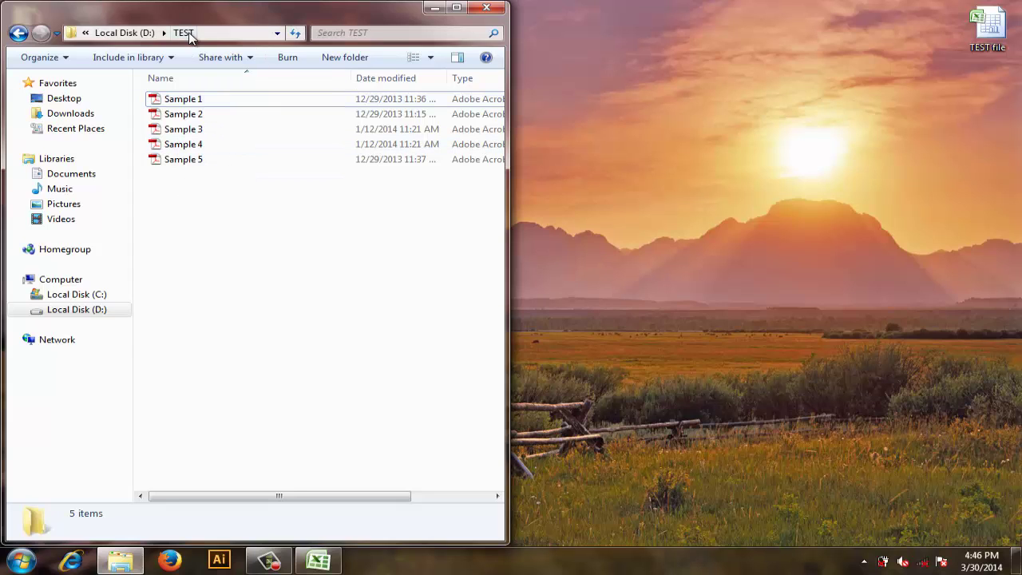
{"action": "left_click", "coordinate": [322, 565]}
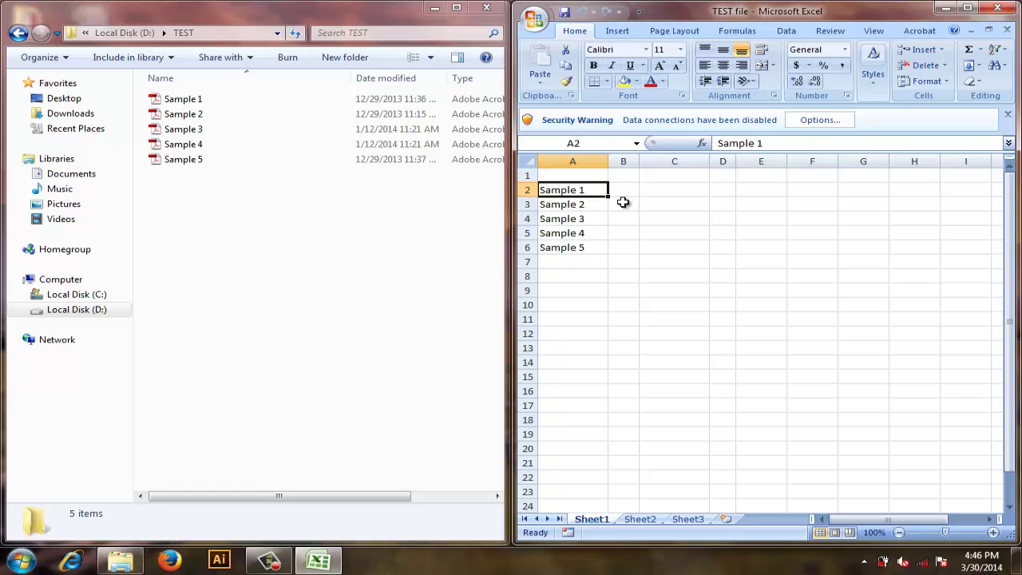
{"action": "left_click", "coordinate": [997, 8]}
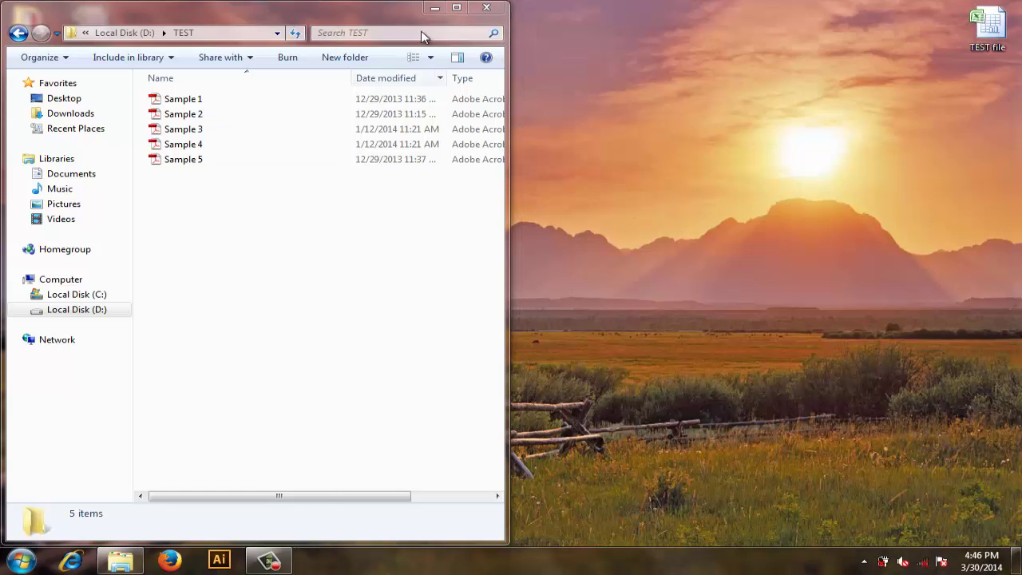
{"action": "left_click", "coordinate": [458, 8]}
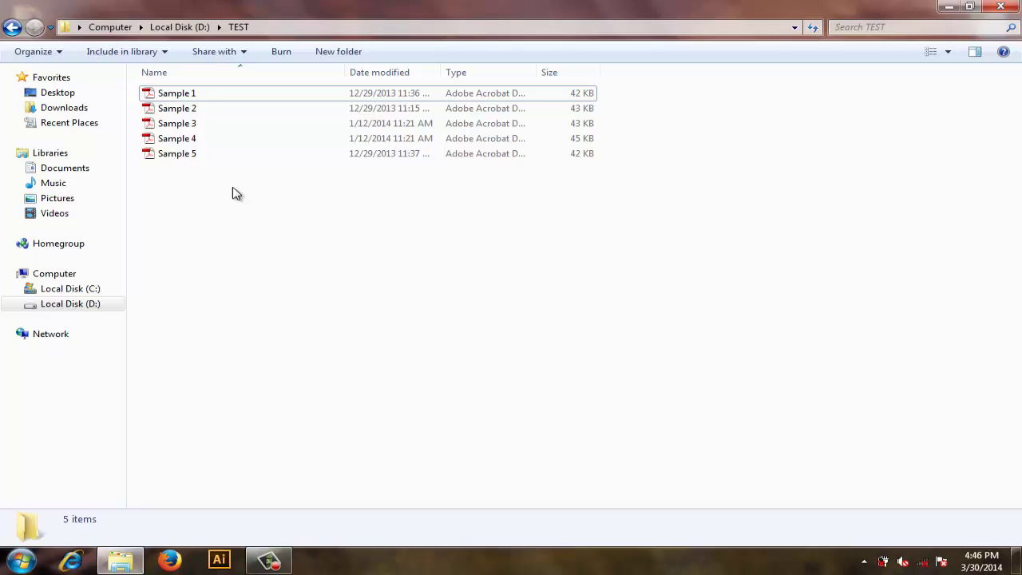
{"action": "left_click", "coordinate": [199, 32]}
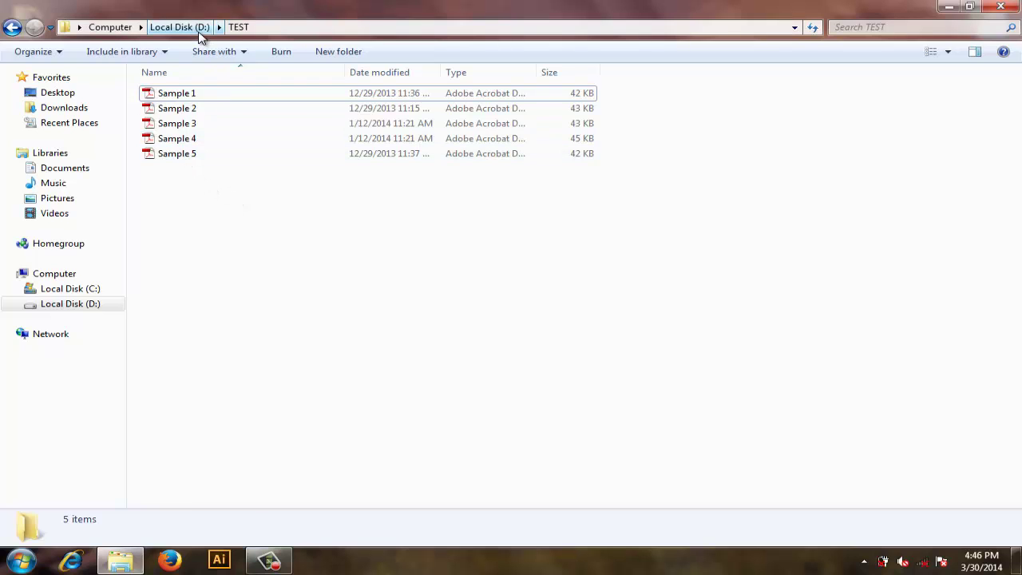
{"action": "double_click", "coordinate": [175, 112]}
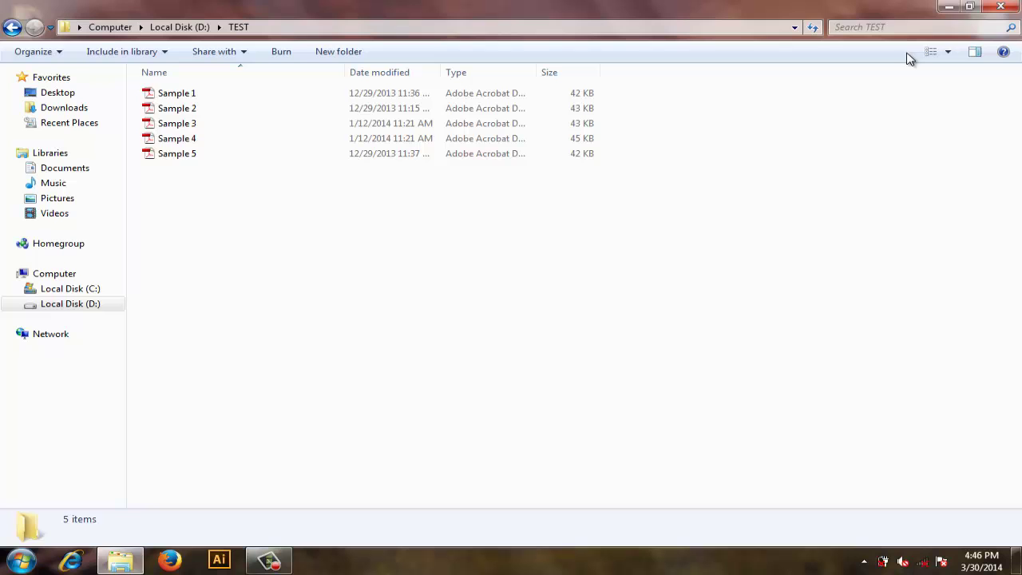
{"action": "left_click", "coordinate": [1002, 9]}
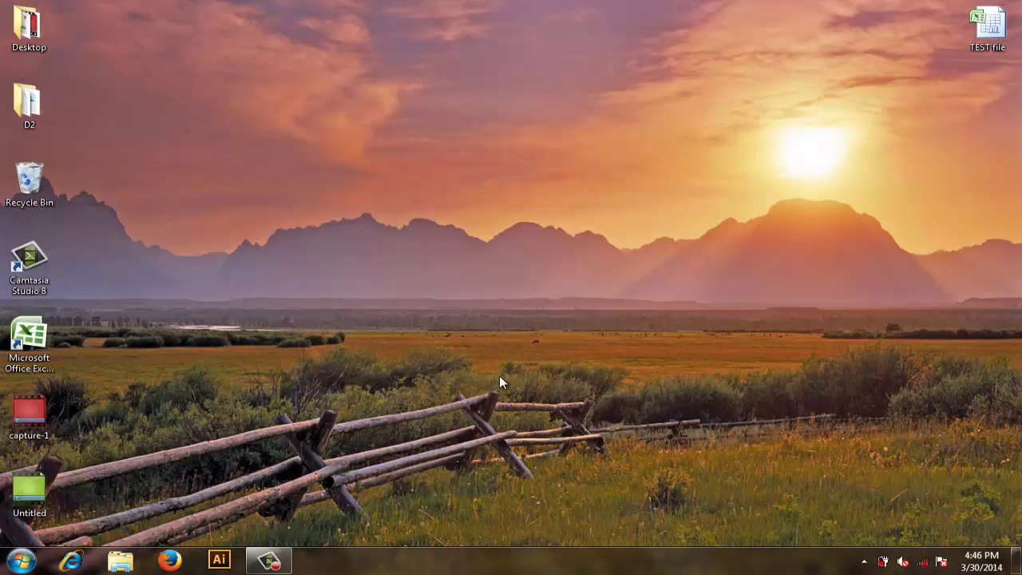
- Launch Command Prompt and run dir d:\TEST>d:\steven.txt to save the listing
{"action": "key", "text": "super"}
{"action": "type", "text": "cm"}
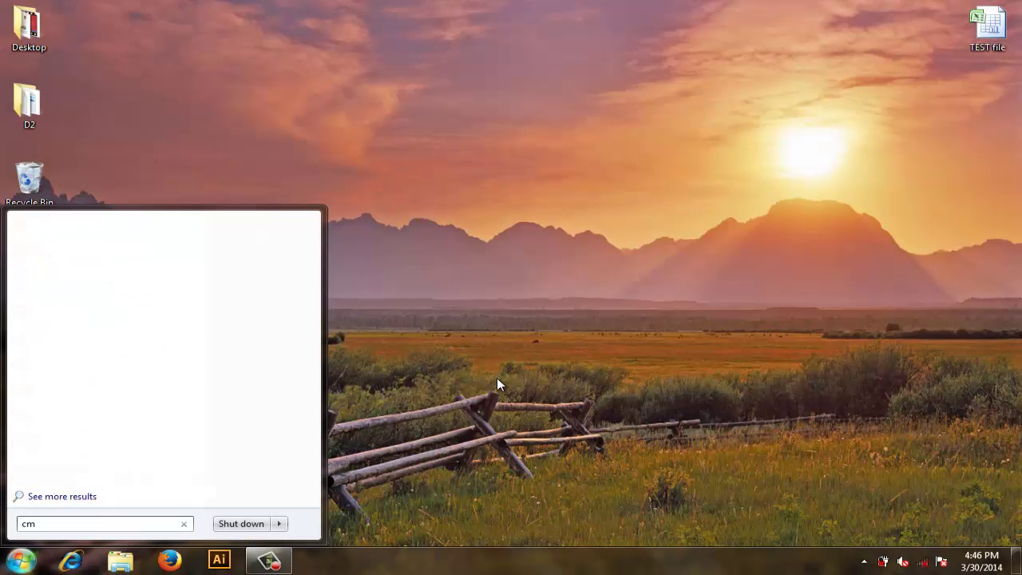
{"action": "type", "text": "d"}
{"action": "key", "text": "Return"}
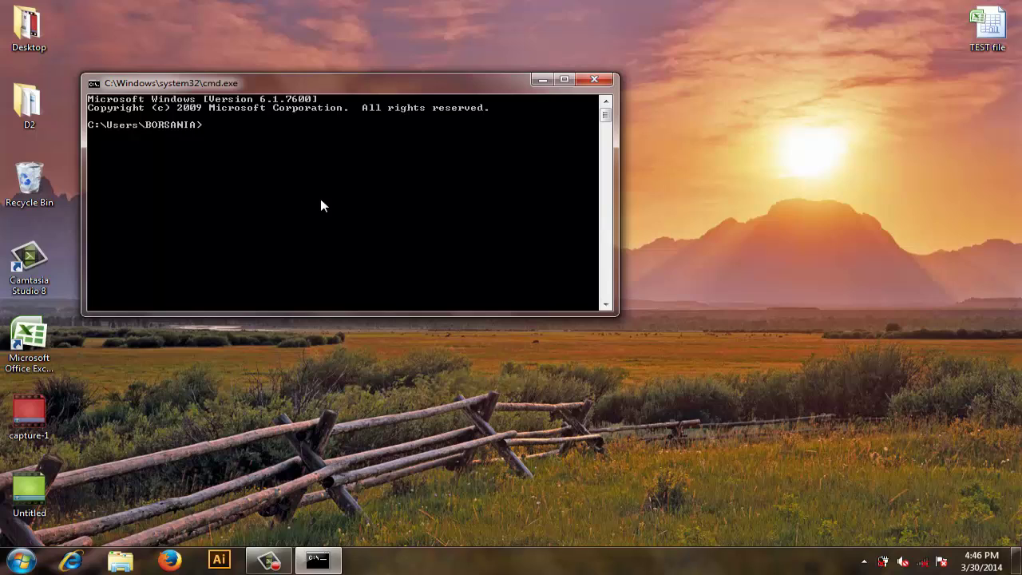
{"action": "type", "text": "dir d:"}
{"action": "type", "text": "\\"}
{"action": "type", "text": "TEST"}
{"action": "type", "text": ">"}
{"action": "type", "text": "d"}
{"action": "type", "text": ":\\"}
{"action": "type", "text": "stec"}
{"action": "key", "text": "BackSpace"}
{"action": "type", "text": "ven."}
{"action": "type", "text": "txt"}
{"action": "key", "text": "Return"}
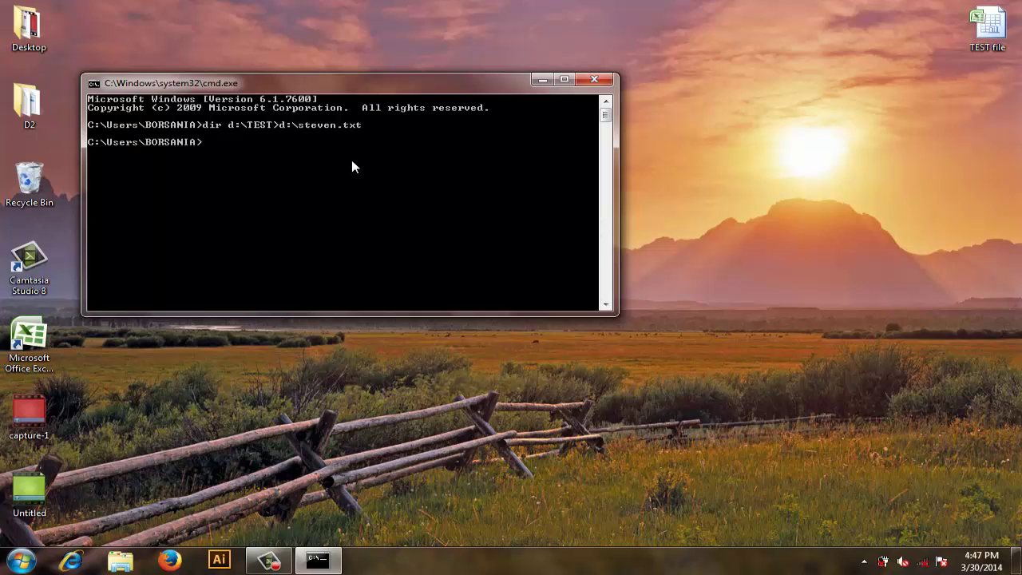
{"action": "left_click", "coordinate": [592, 81]}
{"action": "left_click", "coordinate": [120, 561]}
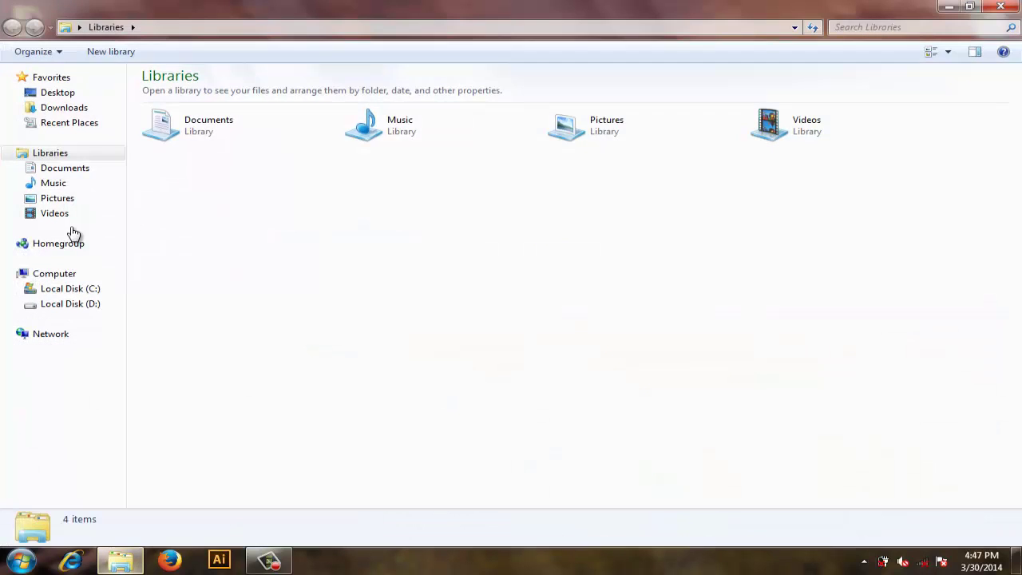
{"action": "left_click", "coordinate": [56, 303]}
{"action": "double_click", "coordinate": [201, 133]}
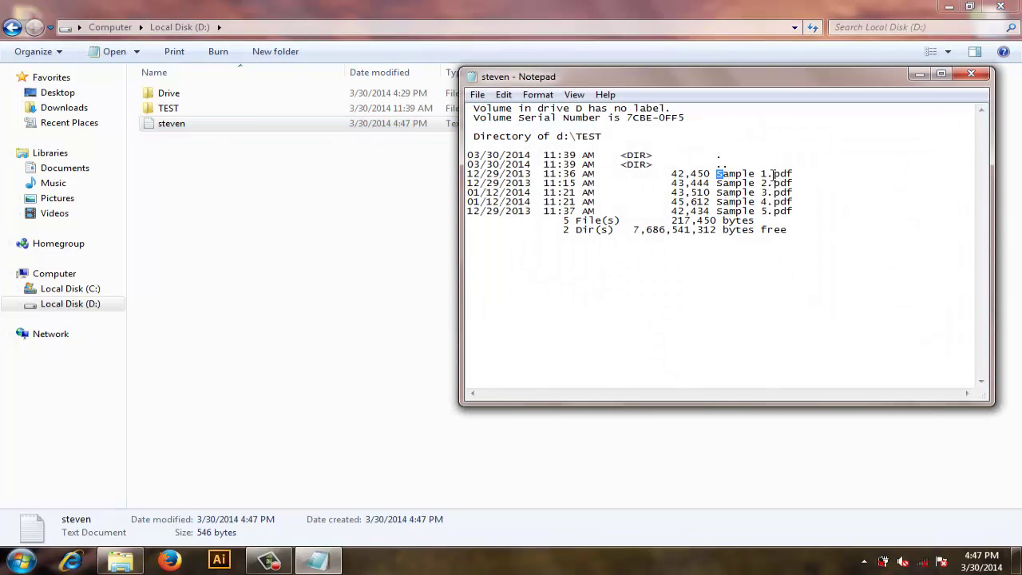
{"action": "left_click_drag", "start_coordinate": [773, 173], "coordinate": [799, 174]}
{"action": "left_click_drag", "start_coordinate": [717, 183], "coordinate": [794, 184]}
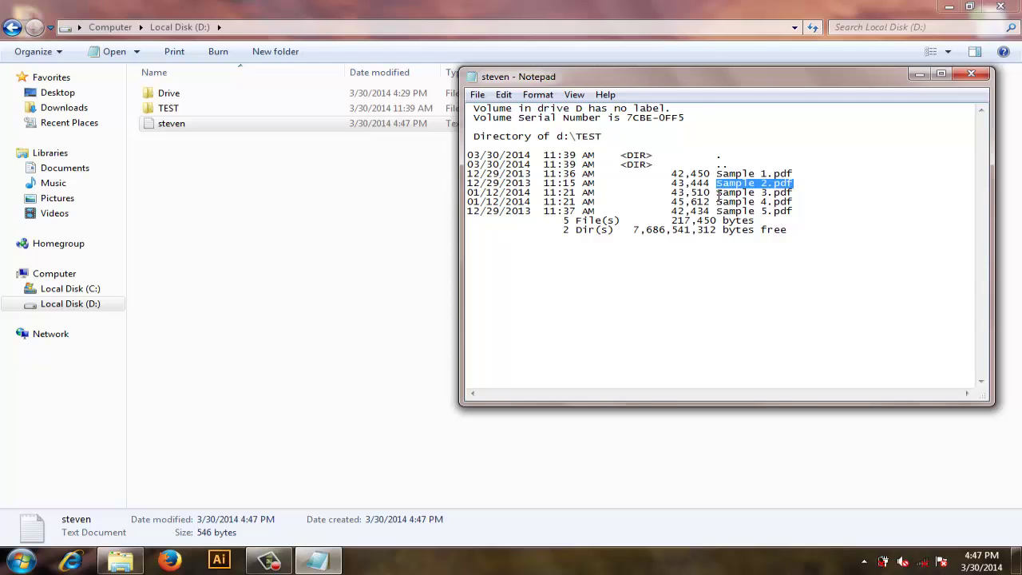
{"action": "left_click_drag", "start_coordinate": [717, 193], "coordinate": [793, 193]}
{"action": "left_click_drag", "start_coordinate": [717, 202], "coordinate": [792, 202]}
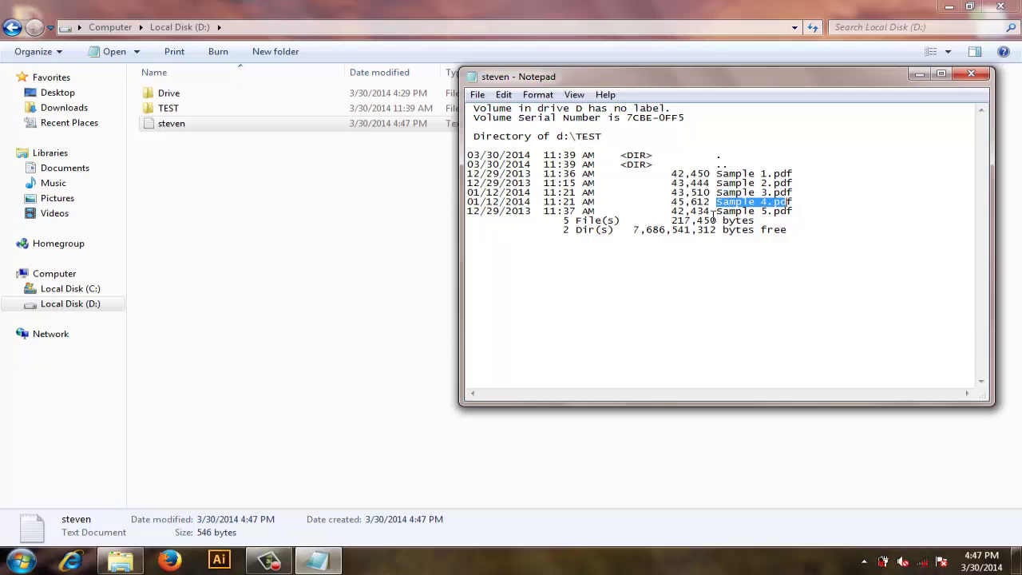
{"action": "left_click_drag", "start_coordinate": [717, 211], "coordinate": [801, 210]}
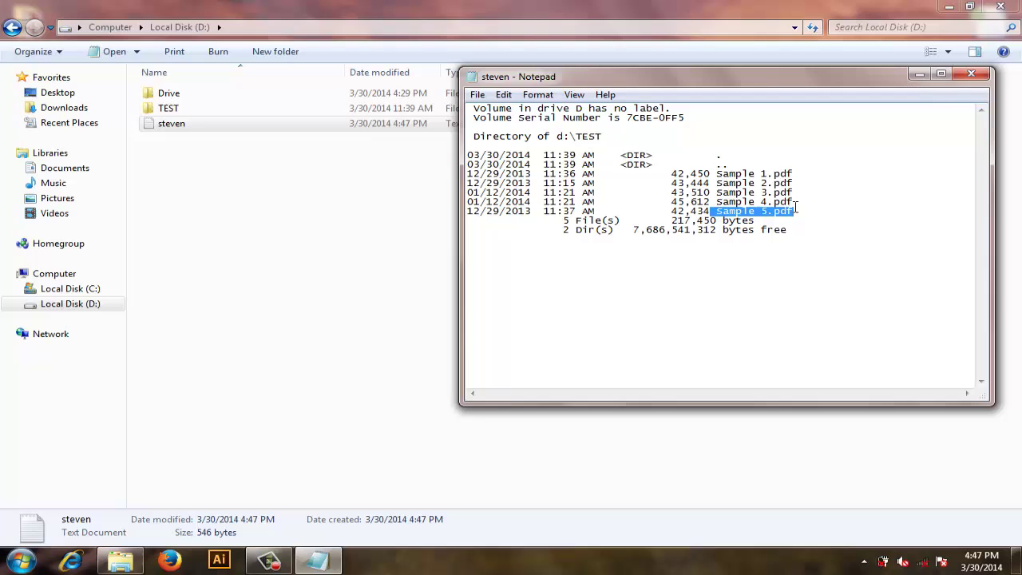
{"action": "left_click", "coordinate": [970, 73]}
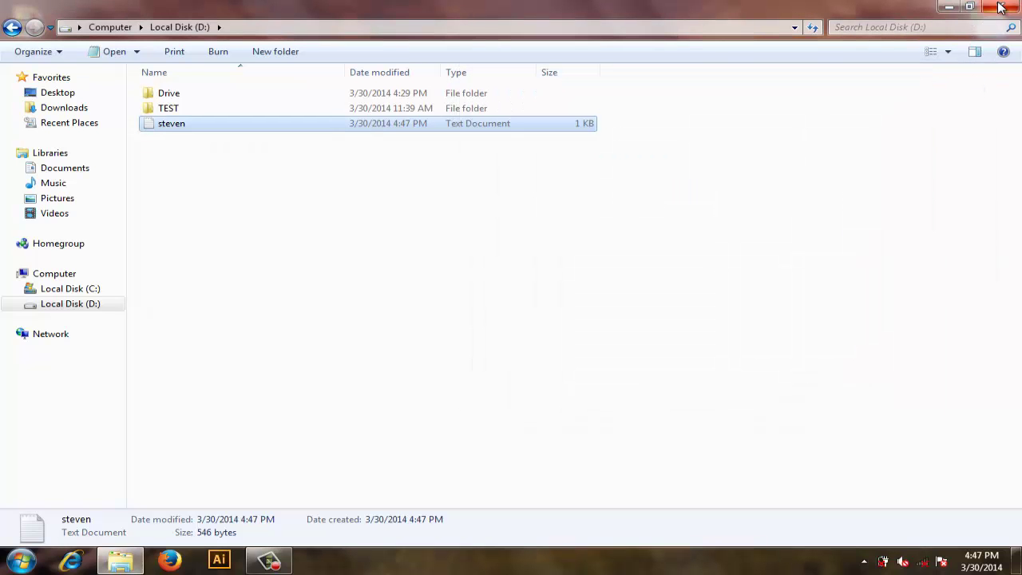
{"action": "left_click", "coordinate": [1000, 8]}
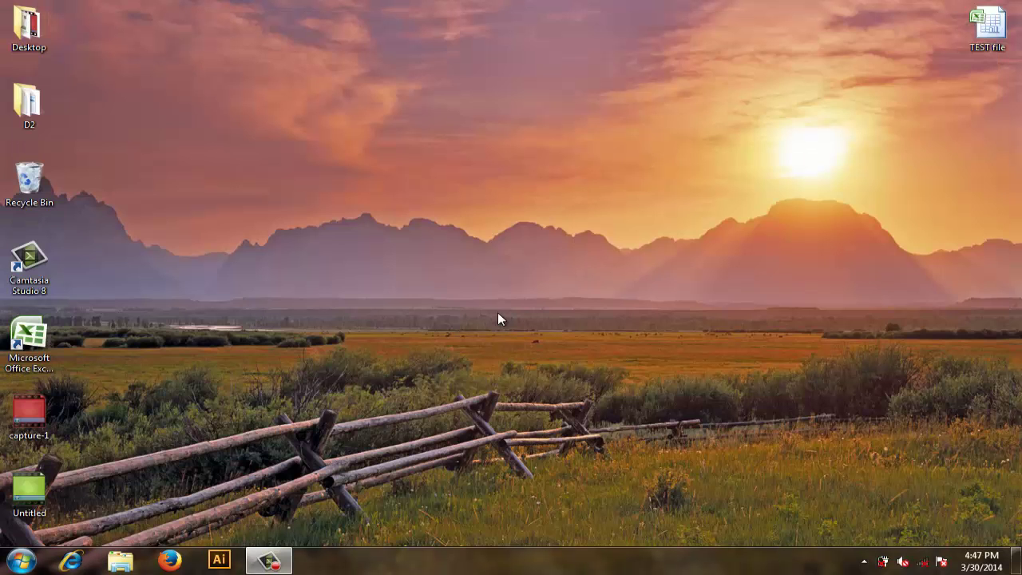
- Start a blank Excel workbook and import steven.txt from drive D using From Text
{"action": "double_click", "coordinate": [41, 337]}
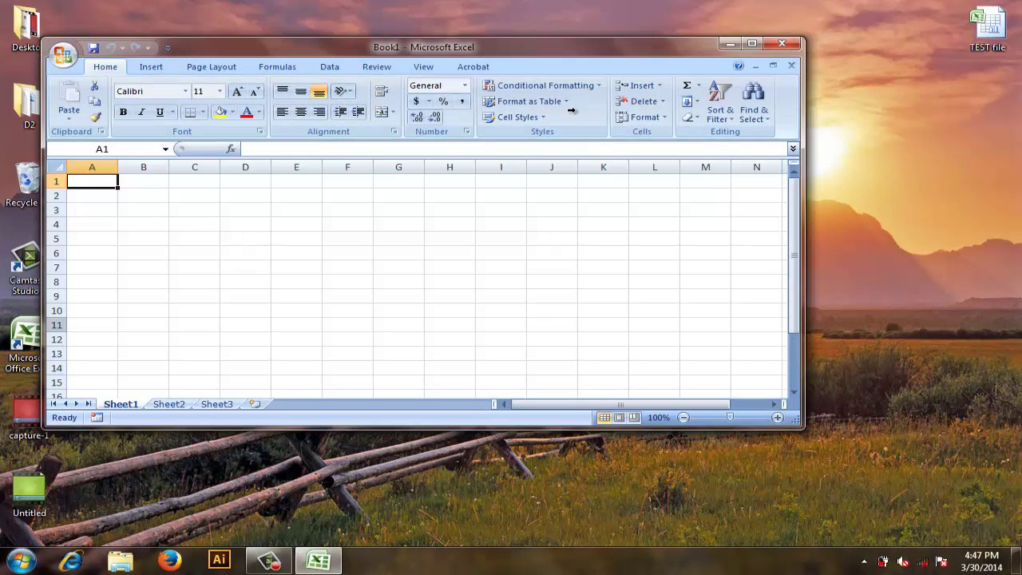
{"action": "left_click", "coordinate": [752, 45]}
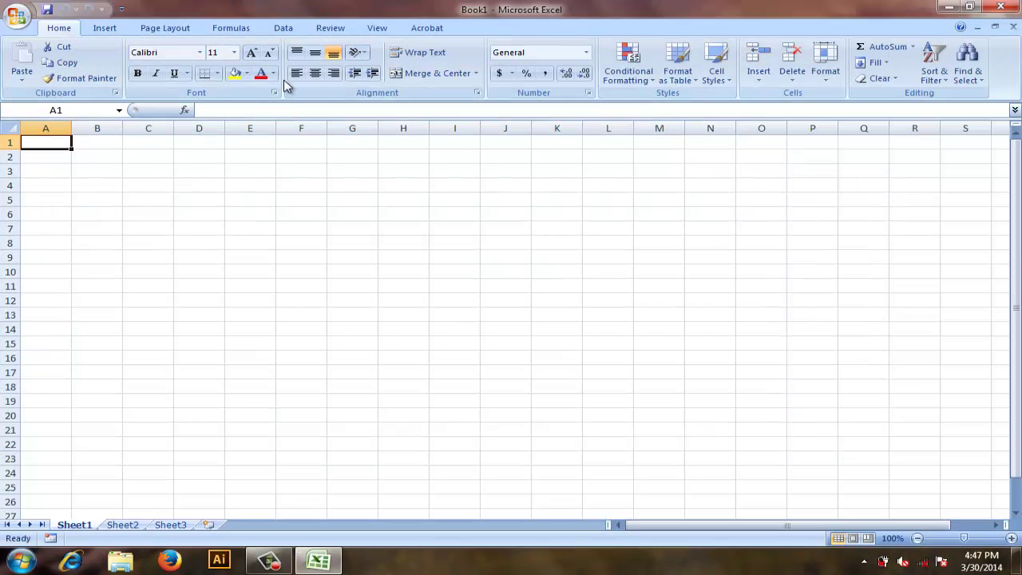
{"action": "left_click", "coordinate": [290, 29]}
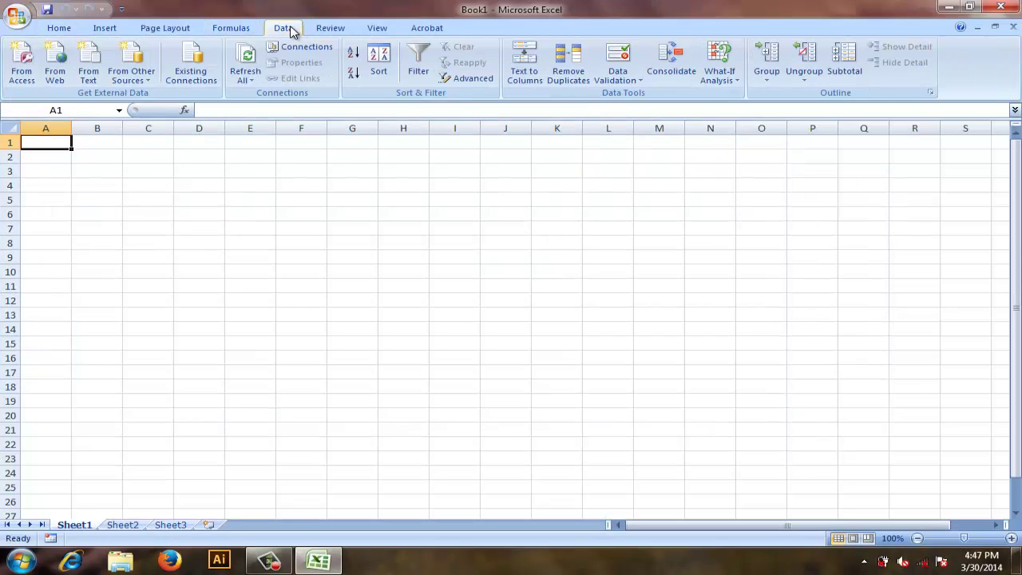
{"action": "left_click", "coordinate": [89, 64]}
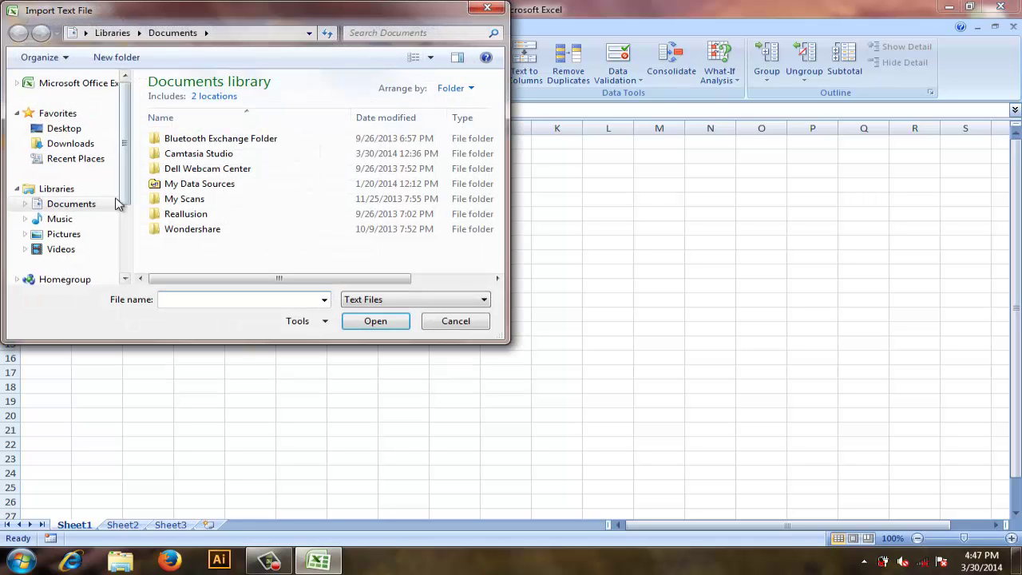
{"action": "scroll", "coordinate": [128, 177], "scroll_direction": "down", "scroll_amount": 3}
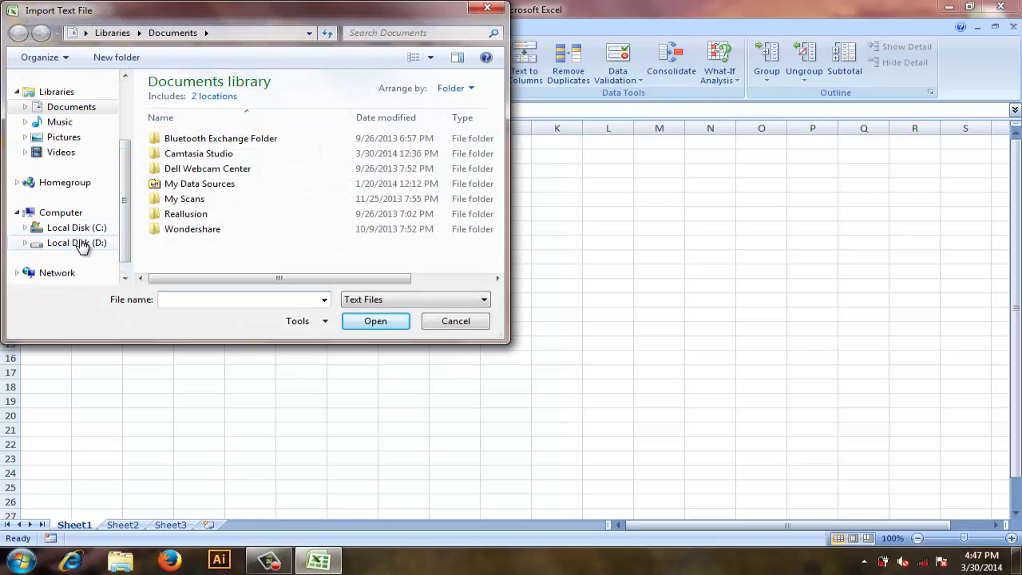
{"action": "left_click", "coordinate": [80, 242]}
{"action": "double_click", "coordinate": [177, 129]}
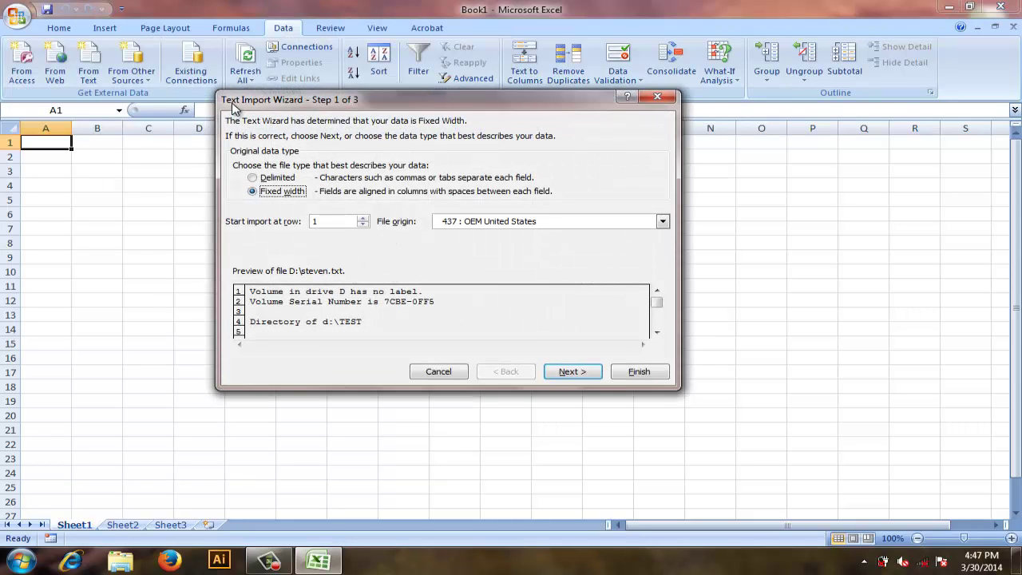
- Choose Delimited and split on tab, semicolon, comma and space, treating consecutive delimiters as one
{"action": "left_click", "coordinate": [255, 178]}
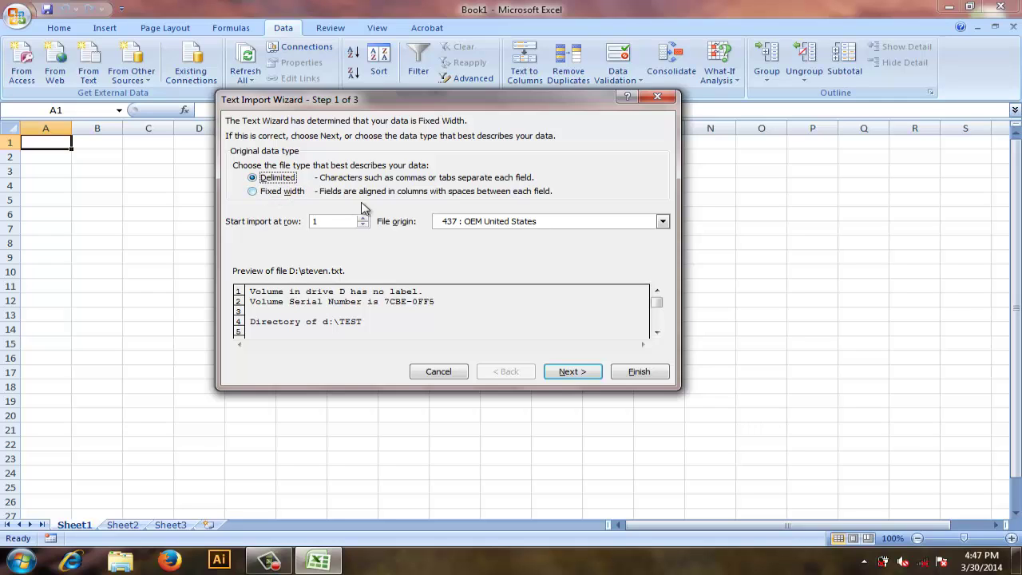
{"action": "left_click", "coordinate": [572, 372]}
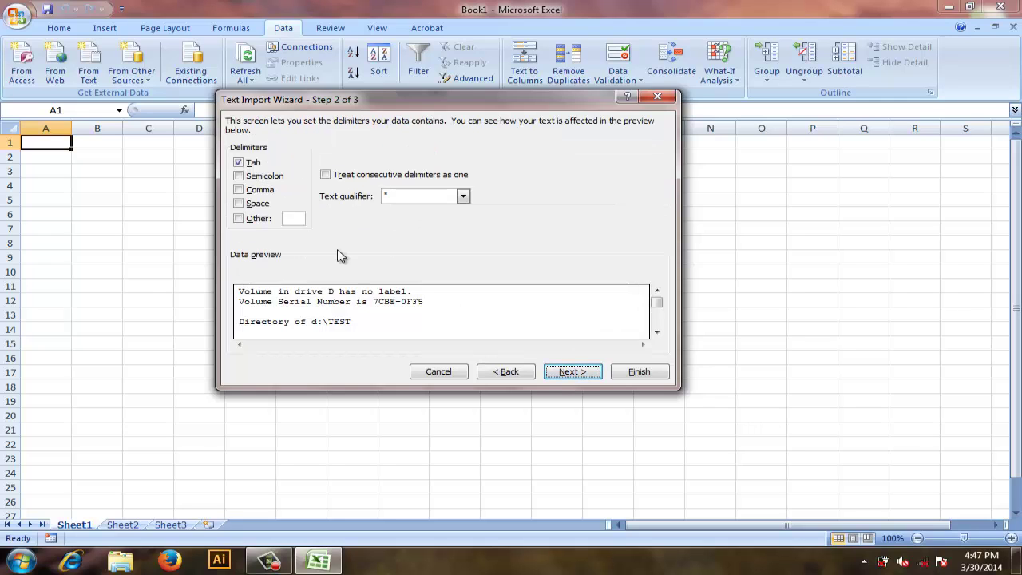
{"action": "left_click", "coordinate": [238, 176]}
{"action": "left_click", "coordinate": [238, 189]}
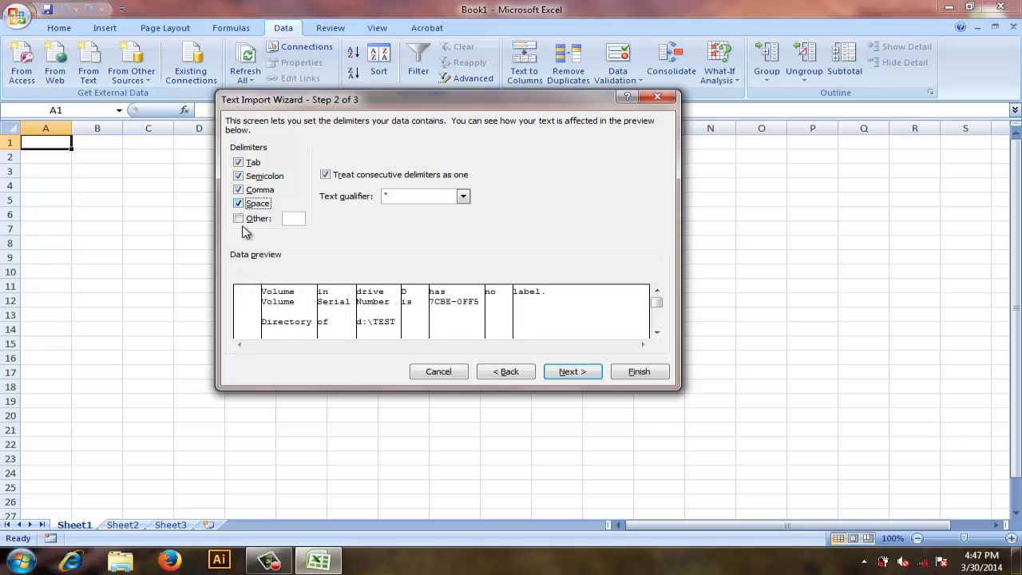
- Skip the date, time and size columns and finish the import into cell =$A$1
{"action": "left_click", "coordinate": [572, 372]}
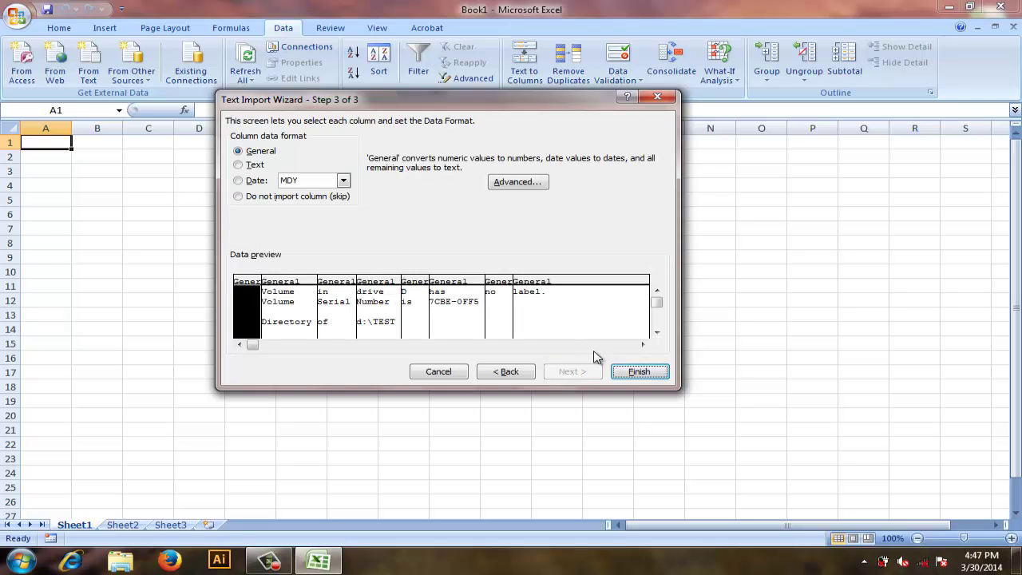
{"action": "left_click", "coordinate": [656, 332]}
{"action": "left_click", "coordinate": [656, 332]}
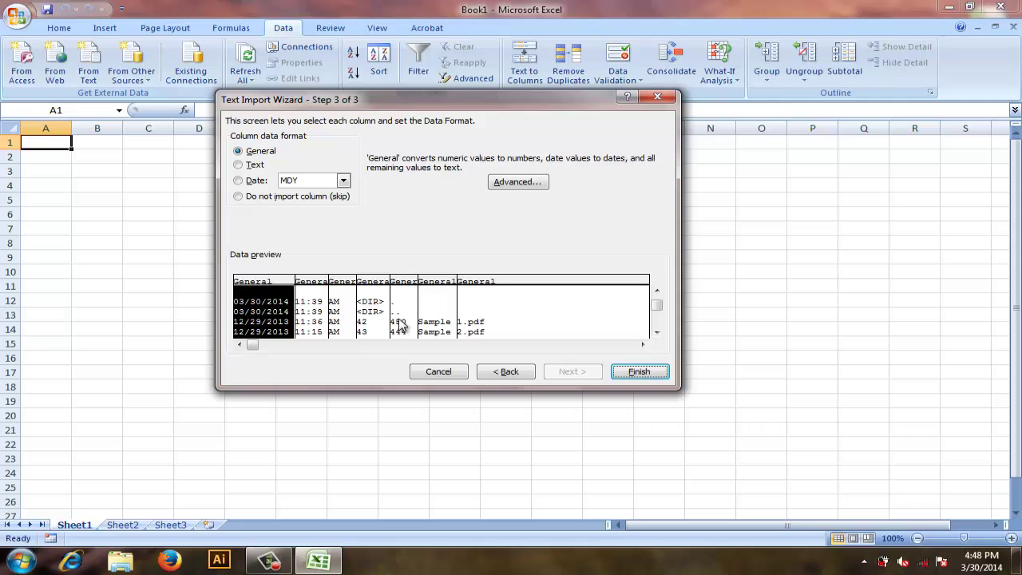
{"action": "left_click", "coordinate": [401, 324], "text": "shift"}
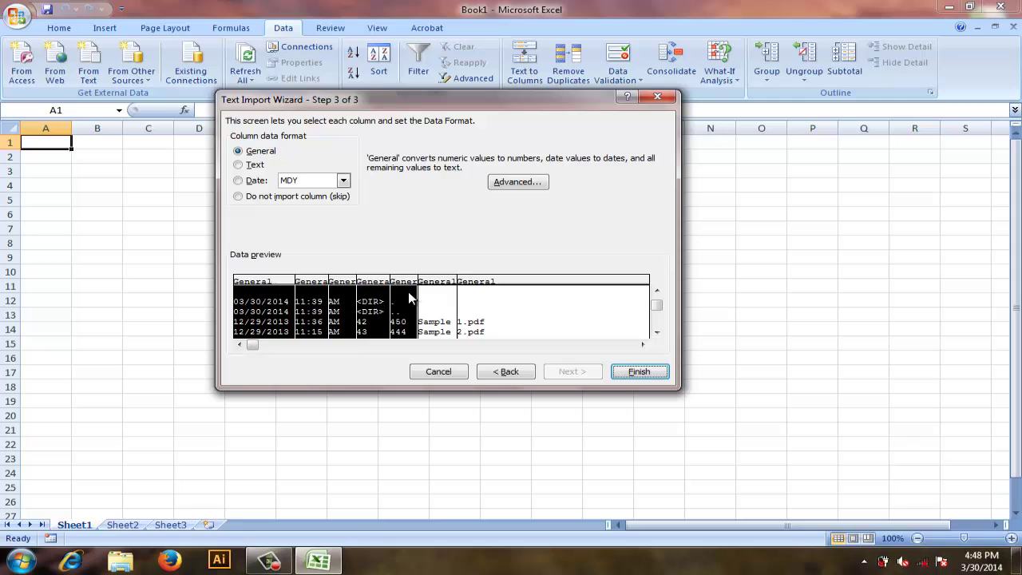
{"action": "left_click", "coordinate": [238, 197]}
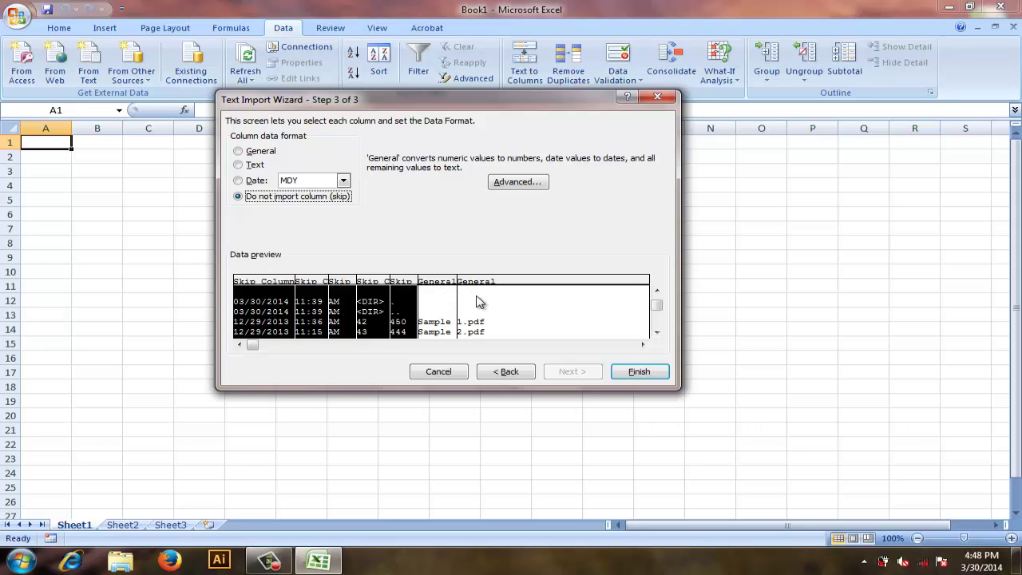
{"action": "left_click", "coordinate": [638, 372]}
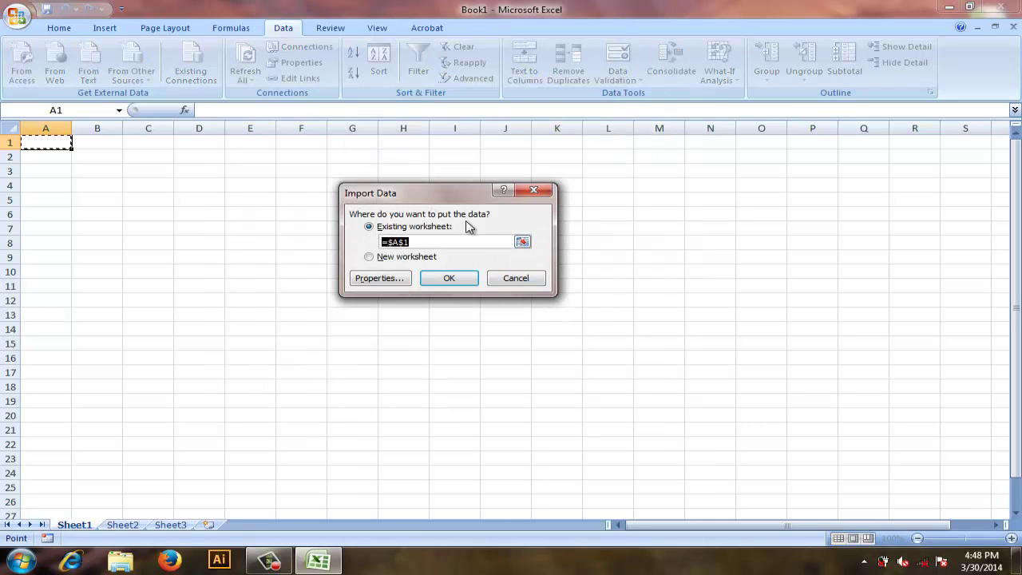
{"action": "left_click", "coordinate": [461, 283]}
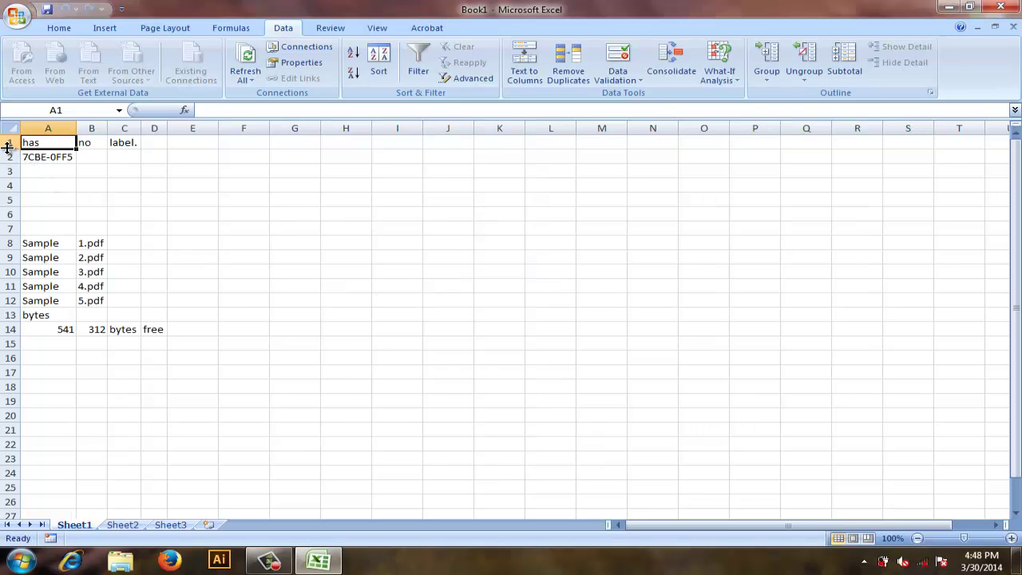
{"action": "left_click_drag", "start_coordinate": [10, 142], "coordinate": [16, 209]}
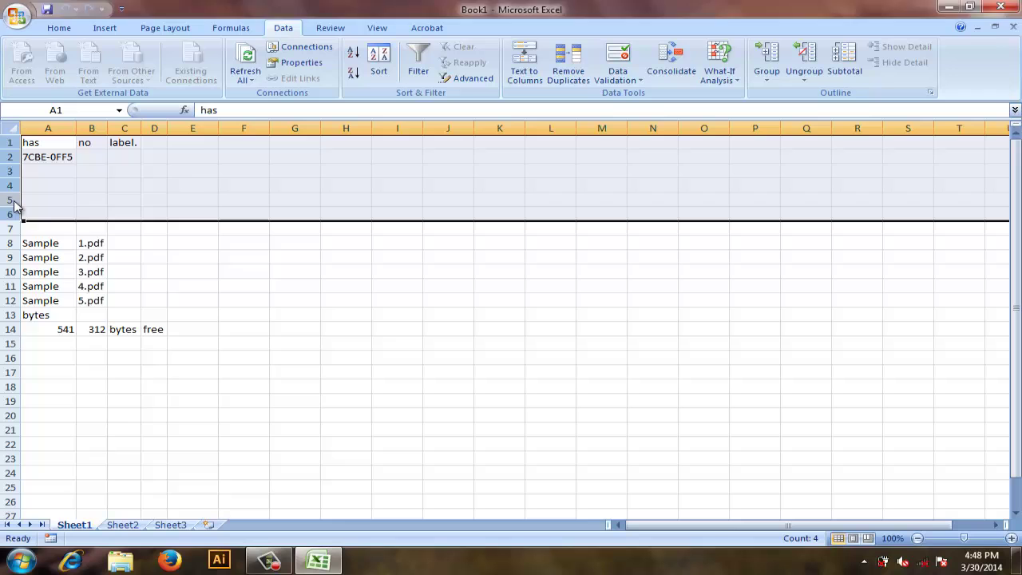
- Delete header rows 1–6 and the byte-count and free-space rows from the listing
{"action": "right_click", "coordinate": [16, 209]}
{"action": "left_click", "coordinate": [55, 289]}
{"action": "left_click", "coordinate": [116, 200]}
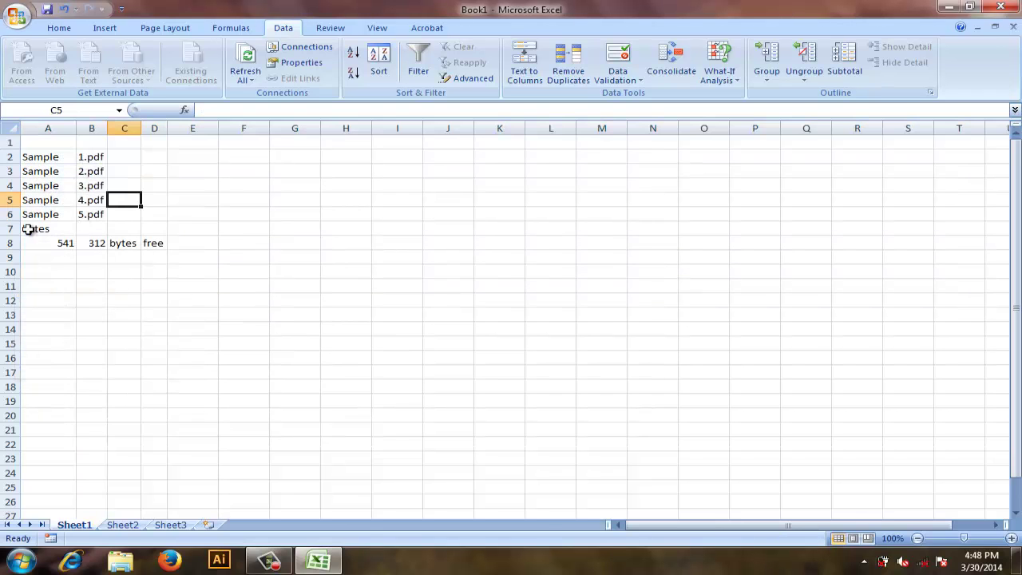
{"action": "left_click_drag", "start_coordinate": [11, 228], "coordinate": [15, 241]}
{"action": "right_click", "coordinate": [15, 238]}
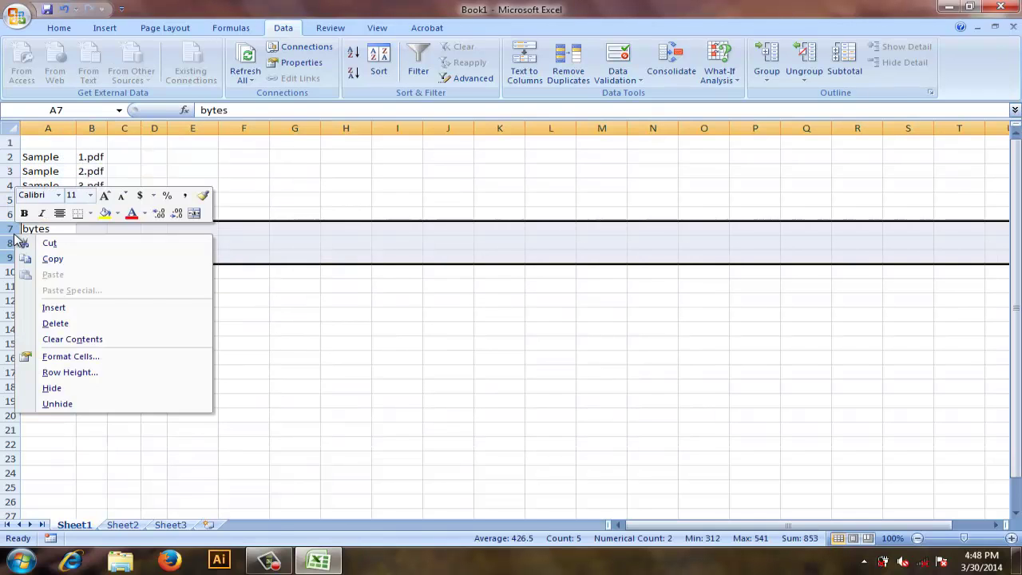
{"action": "left_click", "coordinate": [55, 322]}
- Review the Sample text in A2 and 1.pdf in B2, ending on cell C2
{"action": "left_click", "coordinate": [94, 157]}
{"action": "left_click", "coordinate": [48, 155]}
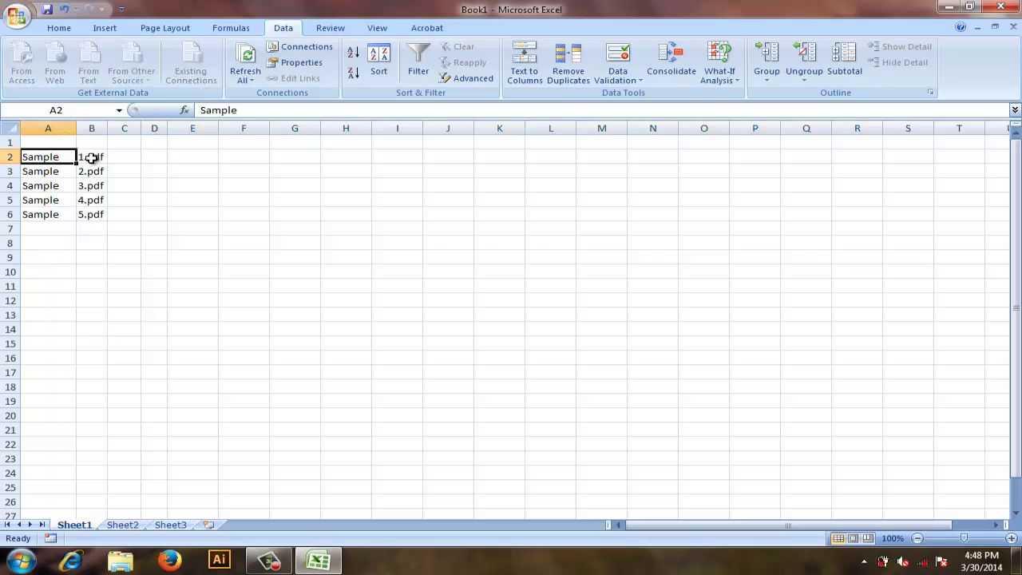
{"action": "left_click", "coordinate": [86, 156]}
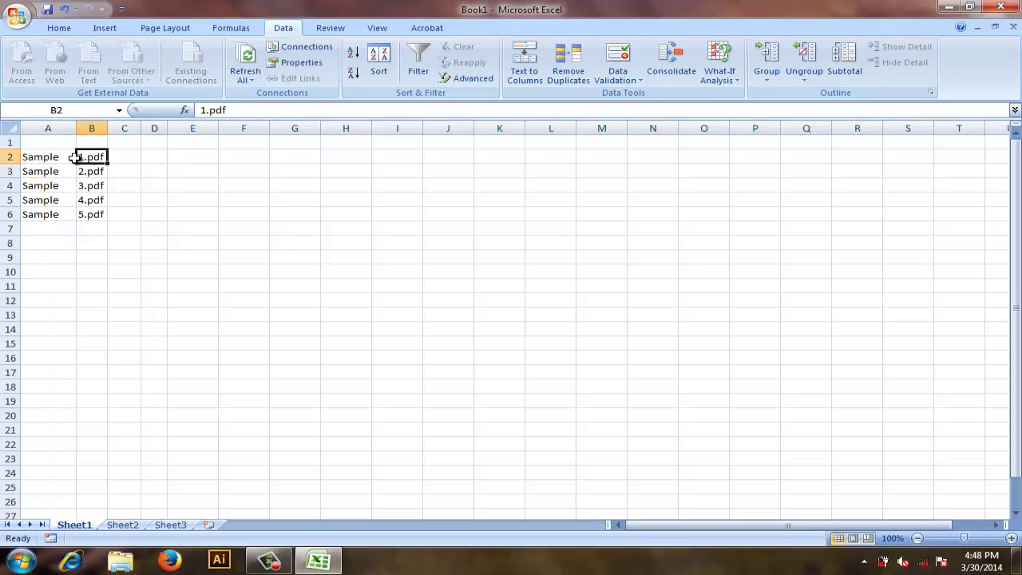
{"action": "left_click", "coordinate": [121, 156]}
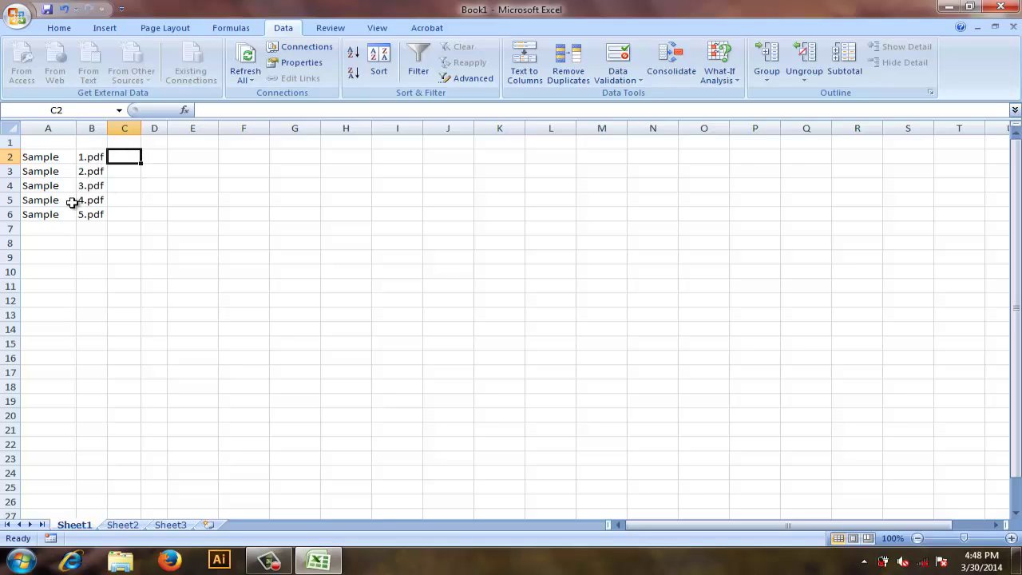
- Enter a formula in C2 joining A2 and B2, widen column C, and fill it down to C6
{"action": "type", "text": "="}
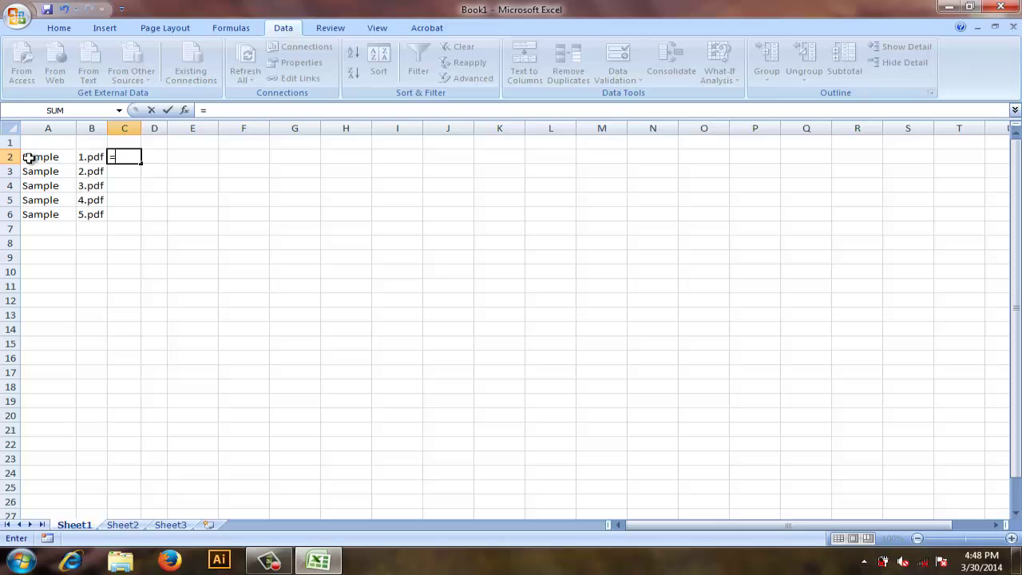
{"action": "left_click", "coordinate": [40, 160]}
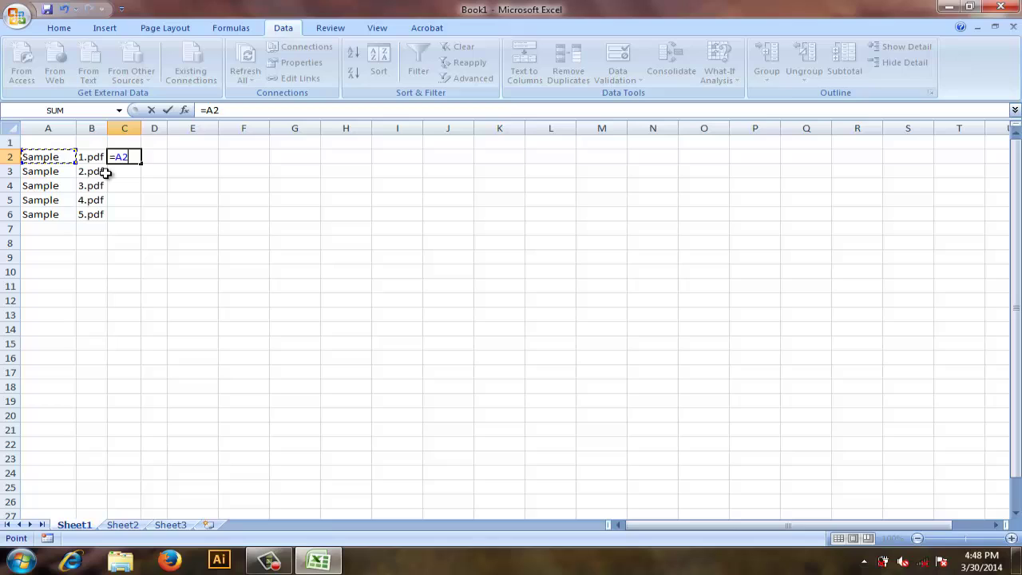
{"action": "type", "text": "& \" \"&"}
{"action": "left_click", "coordinate": [91, 157]}
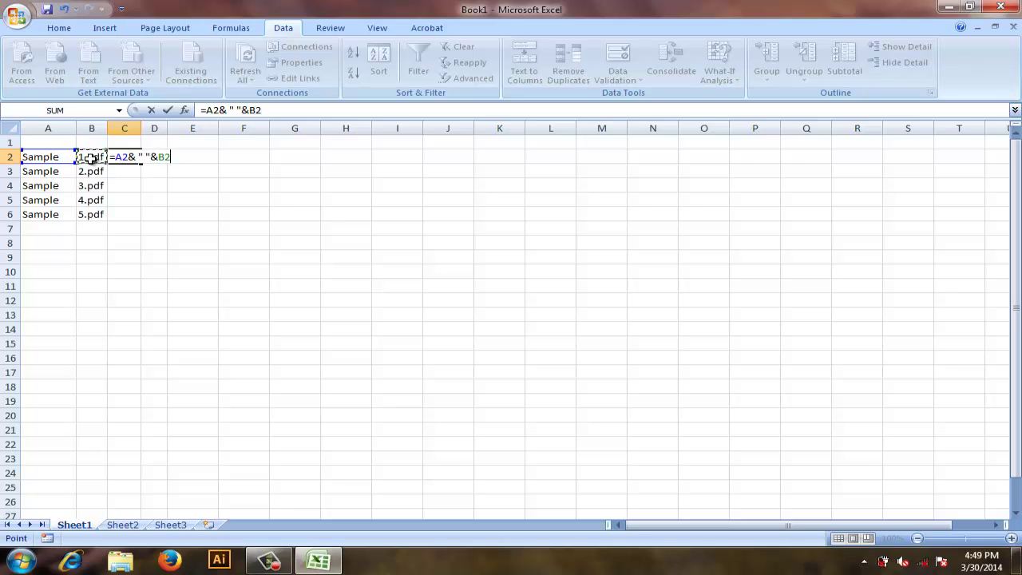
{"action": "key", "text": "Return"}
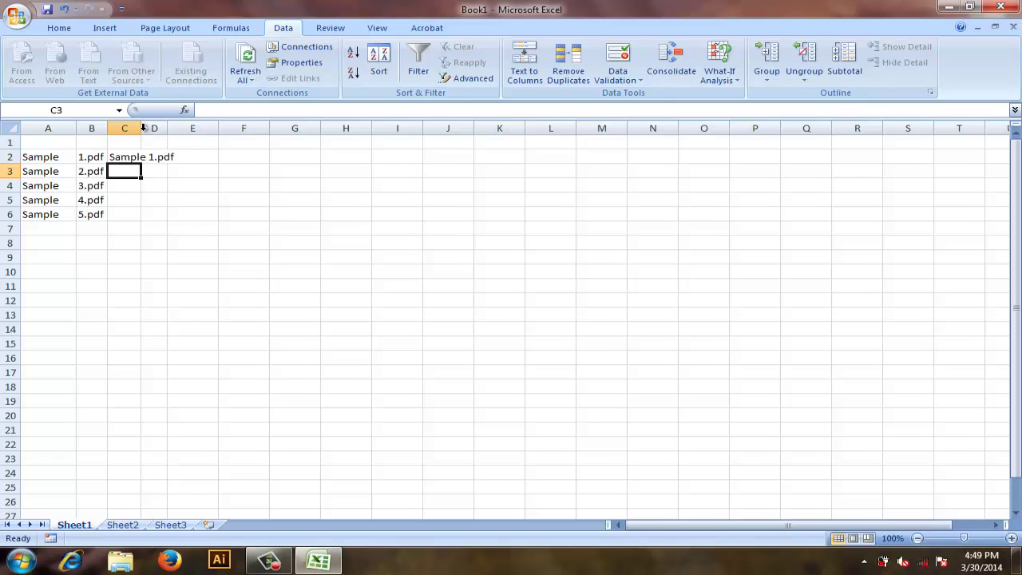
{"action": "double_click", "coordinate": [141, 134]}
{"action": "left_click", "coordinate": [169, 158]}
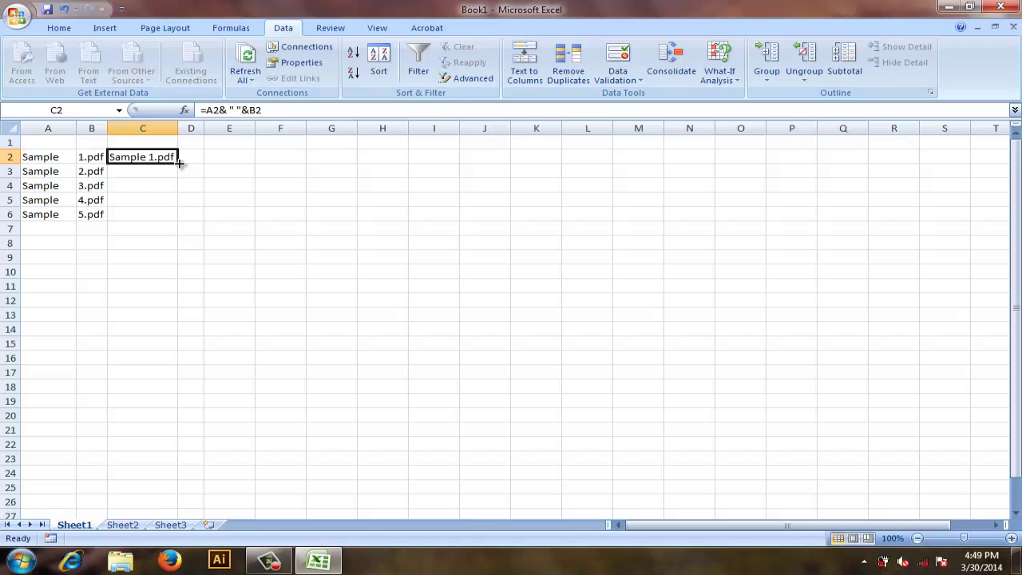
{"action": "left_click_drag", "start_coordinate": [180, 163], "coordinate": [177, 221]}
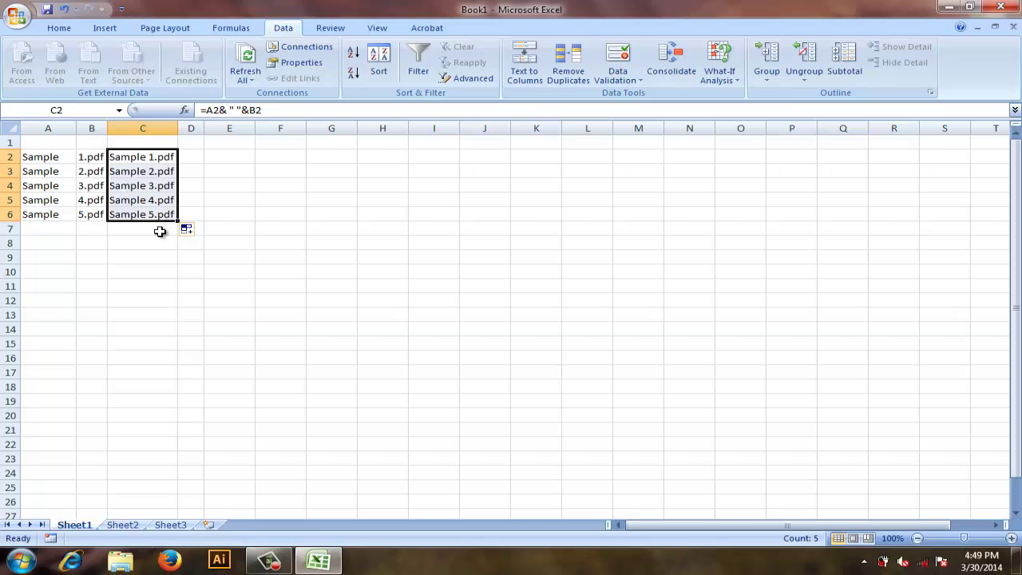
{"action": "right_click", "coordinate": [162, 199]}
- Copy C2:C6 and paste the names as plain values into A9:A13
{"action": "left_click", "coordinate": [196, 221]}
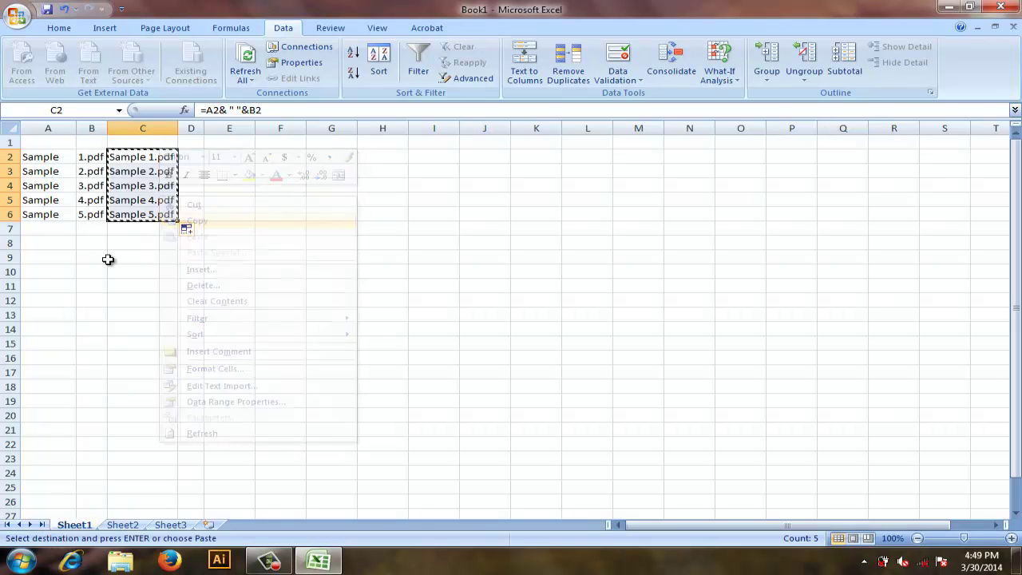
{"action": "left_click", "coordinate": [57, 256]}
{"action": "right_click", "coordinate": [58, 256]}
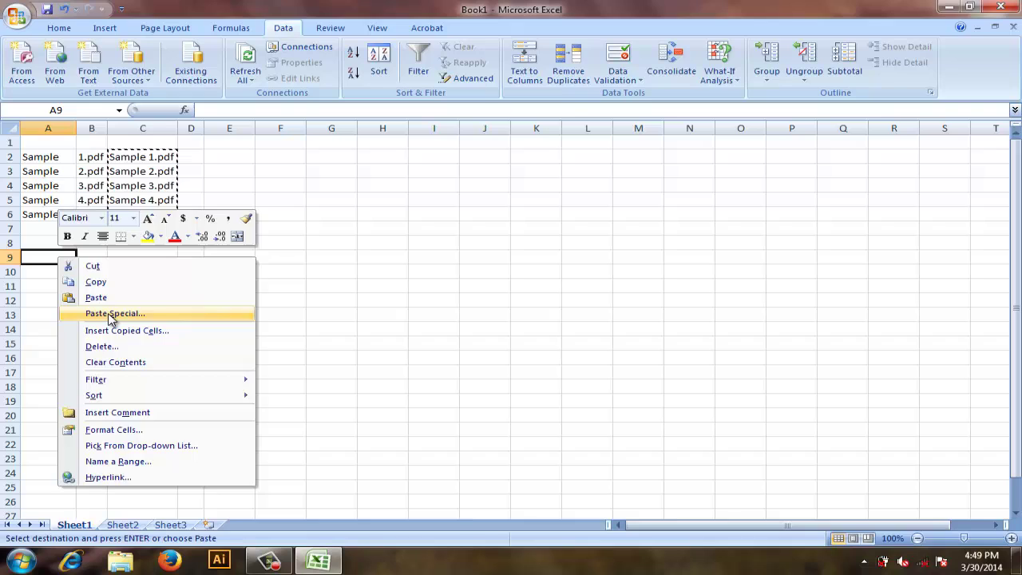
{"action": "left_click", "coordinate": [111, 315]}
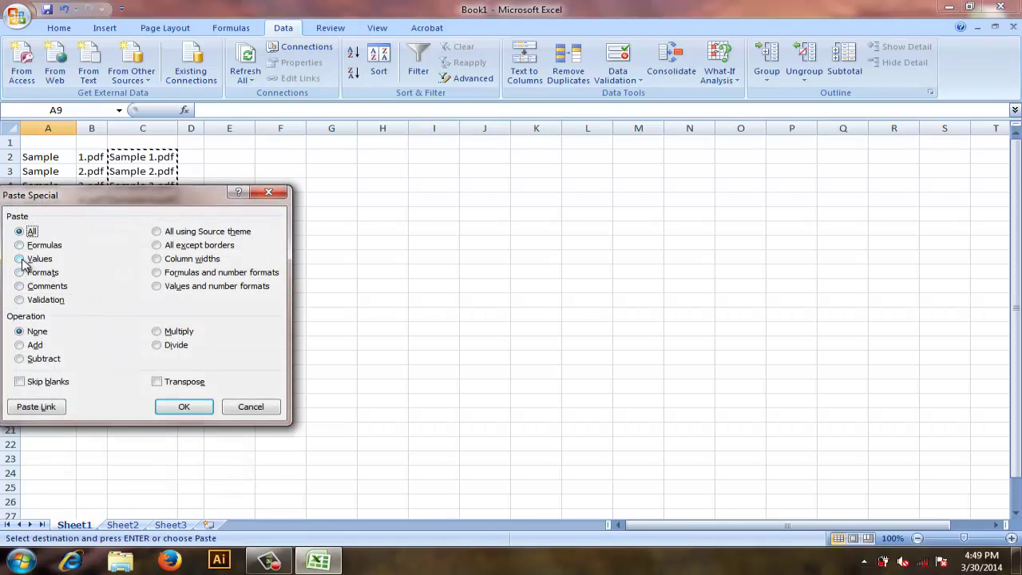
{"action": "left_click", "coordinate": [19, 259]}
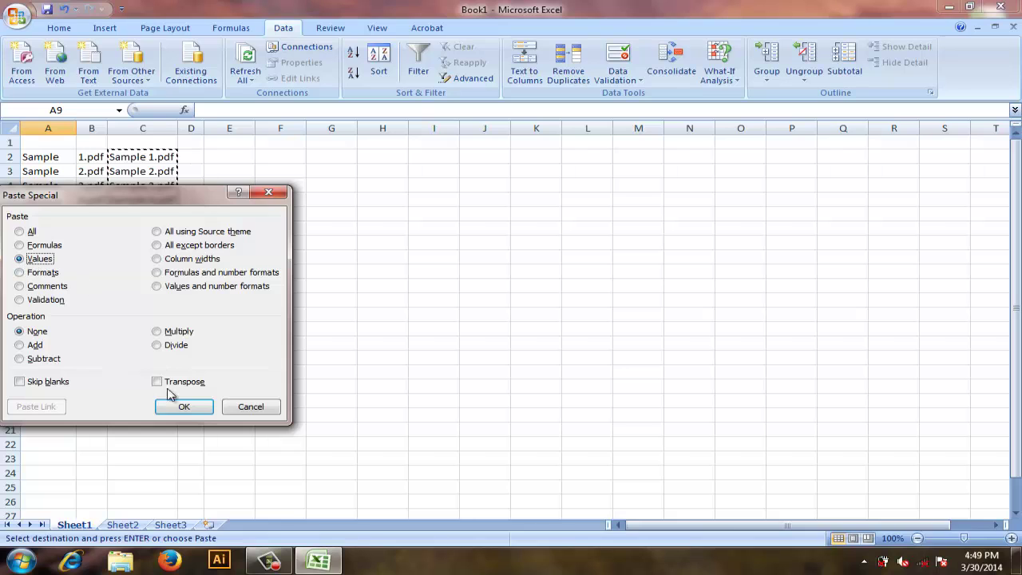
{"action": "left_click", "coordinate": [184, 409]}
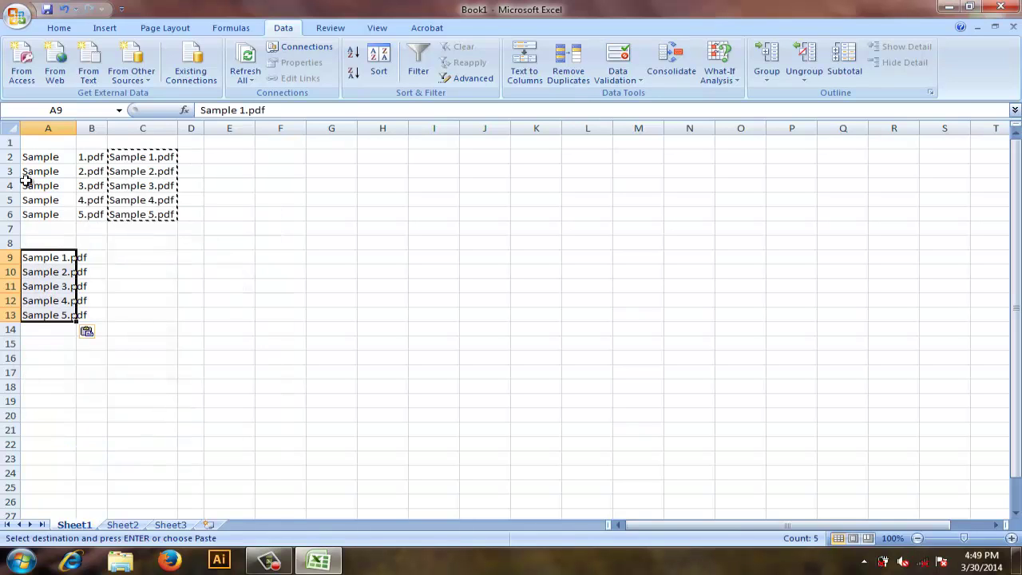
- Delete rows 2–8 and autofit column A to the file names
{"action": "left_click_drag", "start_coordinate": [7, 156], "coordinate": [4, 244]}
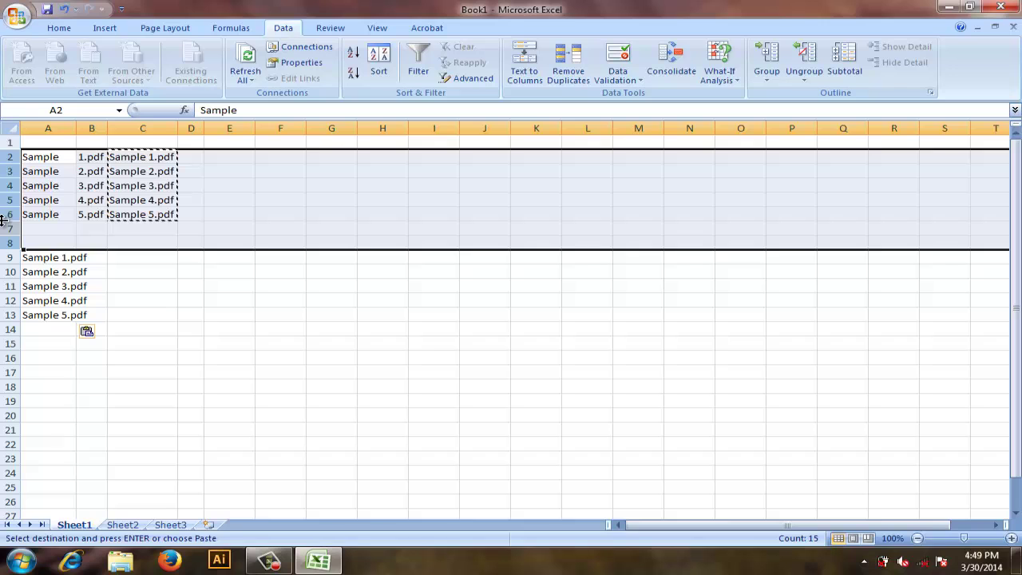
{"action": "right_click", "coordinate": [8, 211]}
{"action": "left_click", "coordinate": [47, 301]}
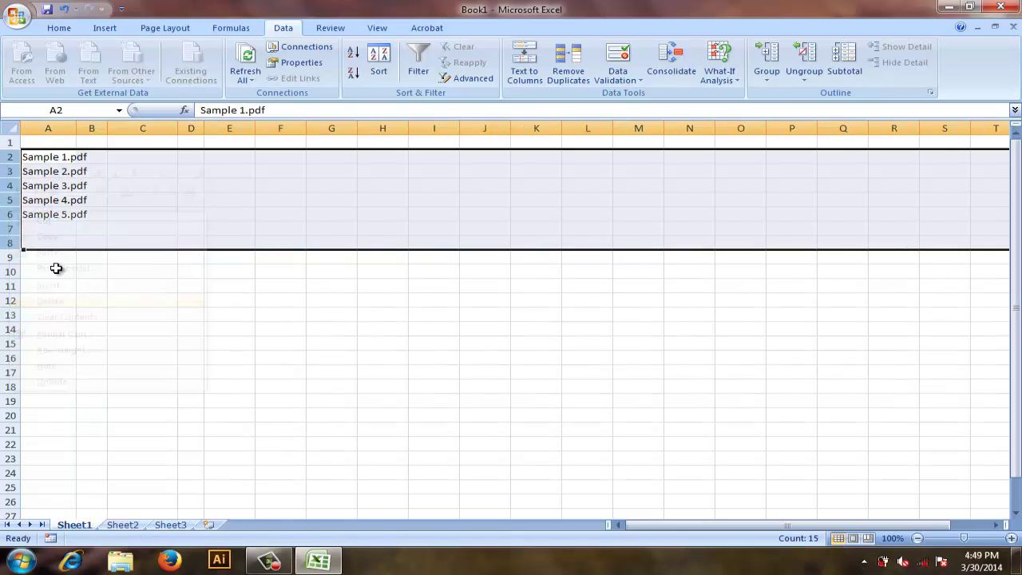
{"action": "double_click", "coordinate": [76, 128]}
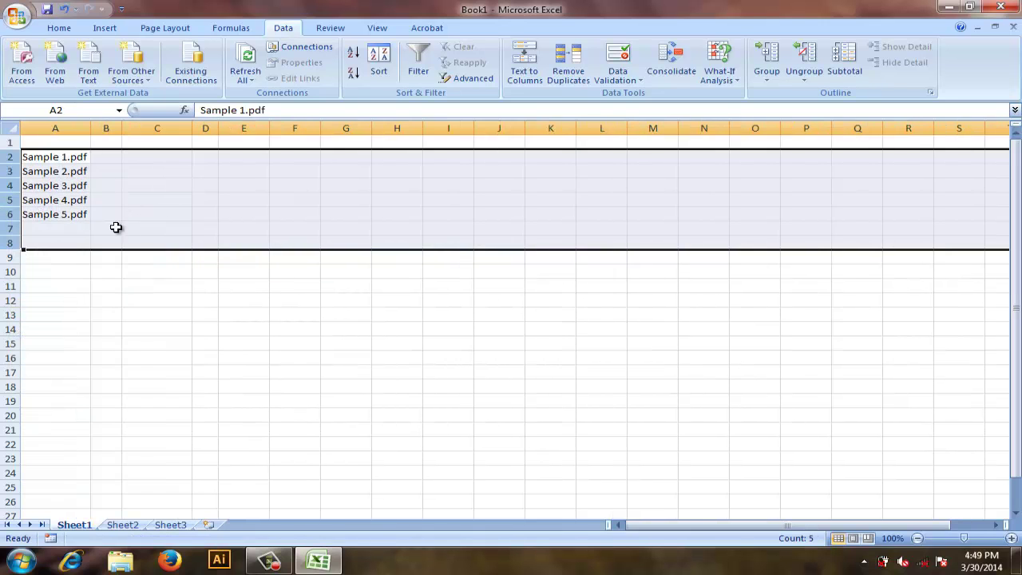
- Replace '.PDF' with nothing in all five names, then check Sample 1 to Sample 5 in A2:A6
{"action": "left_click", "coordinate": [114, 227]}
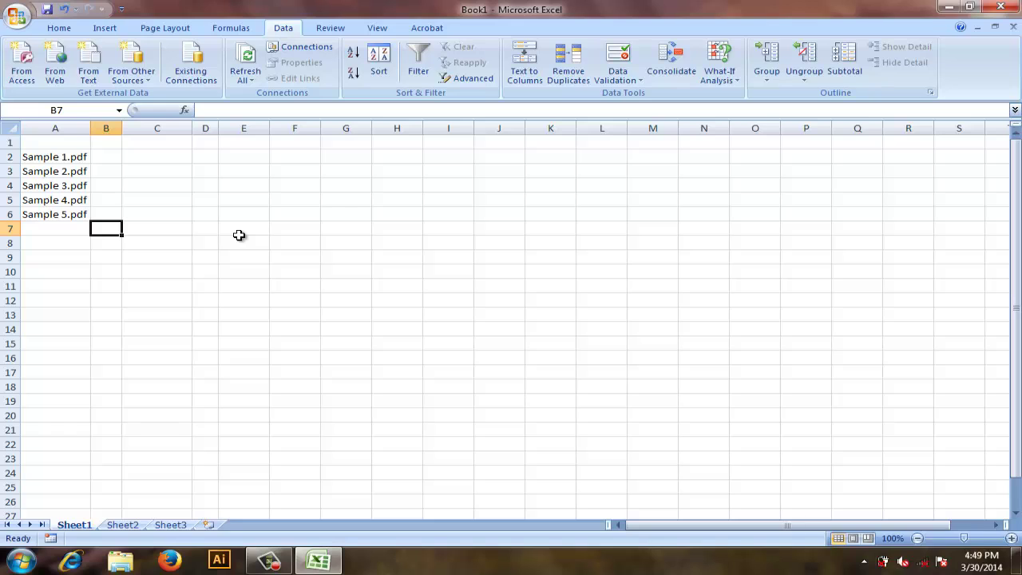
{"action": "key", "text": "ctrl+h"}
{"action": "type", "text": ".PDF"}
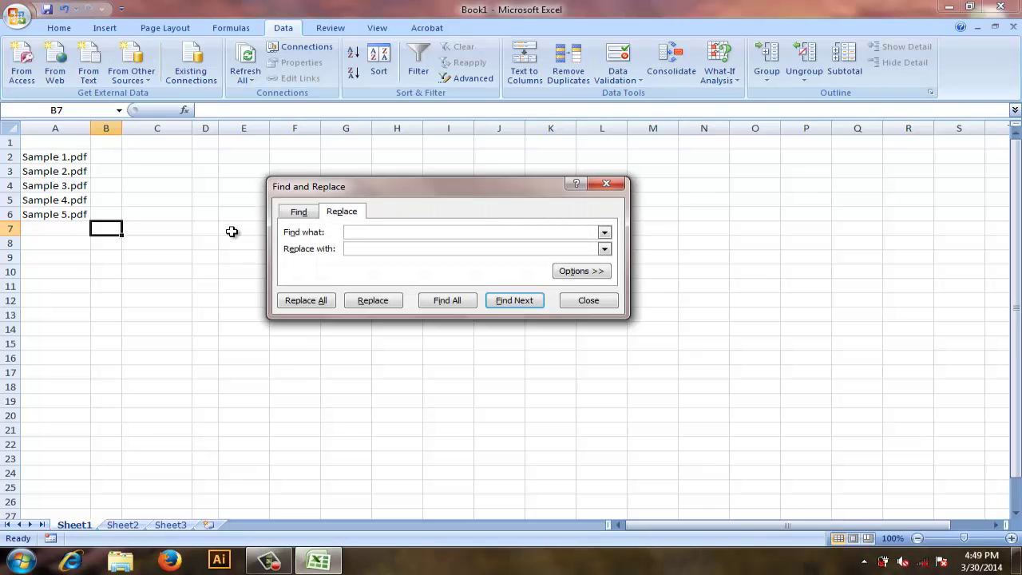
{"action": "left_click", "coordinate": [312, 302]}
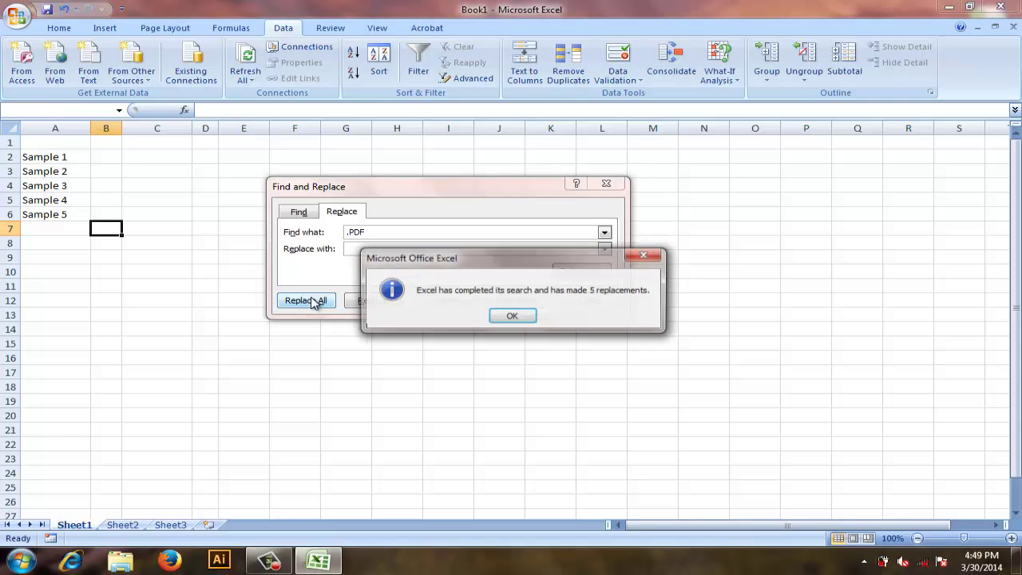
{"action": "left_click", "coordinate": [515, 314]}
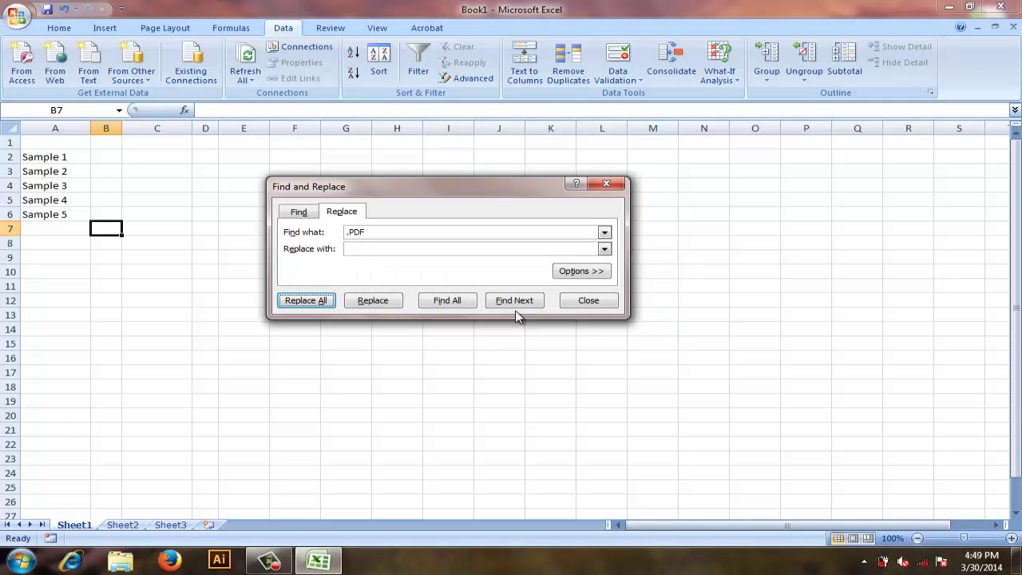
{"action": "left_click", "coordinate": [602, 304]}
{"action": "left_click", "coordinate": [83, 156]}
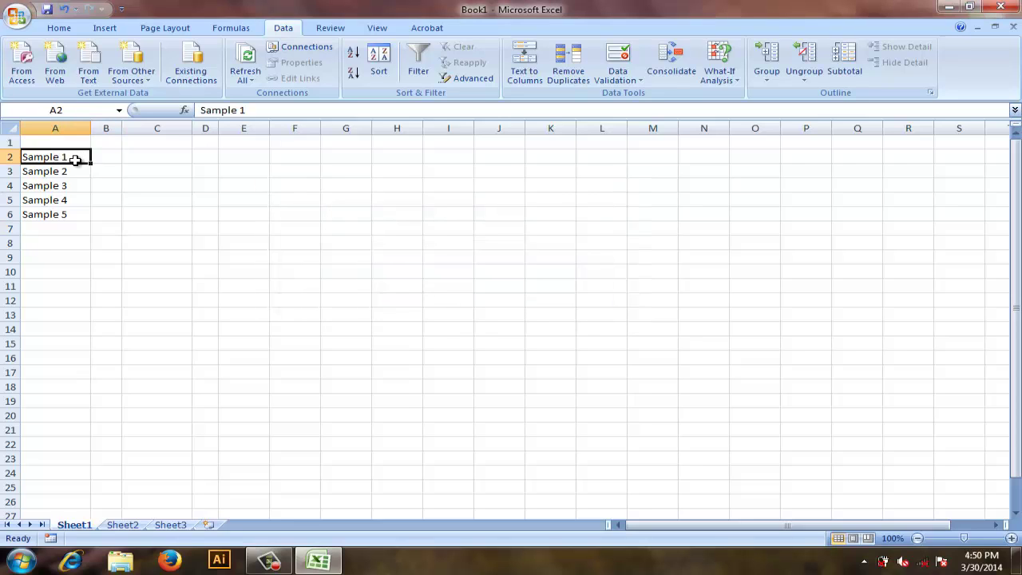
{"action": "key", "text": "Down"}
{"action": "key", "text": "Down"}
{"action": "key", "text": "Down"}
{"action": "key", "text": "Down"}
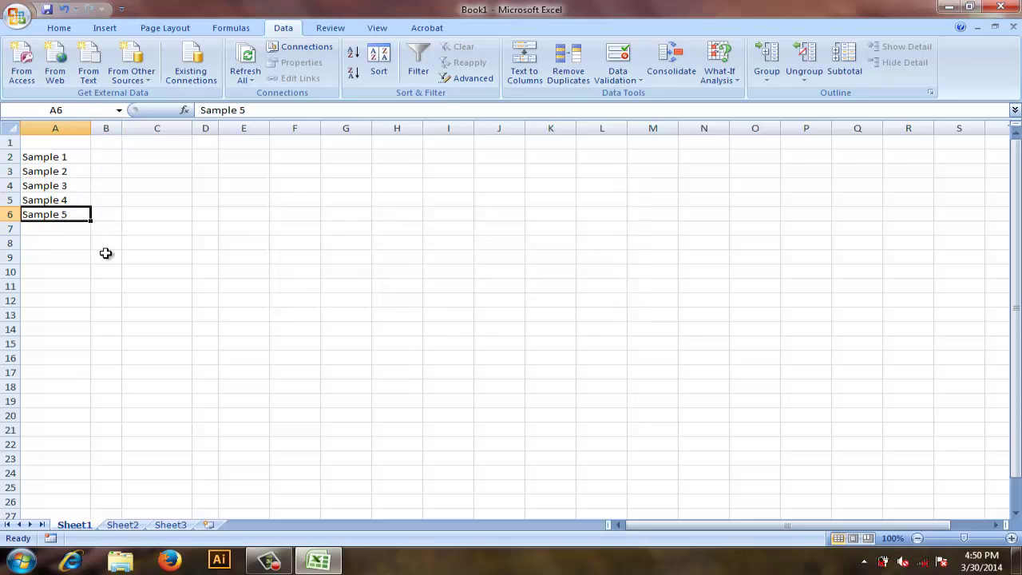
- Snap Explorer on D:\TEST to the left and Excel to the right, selecting A2:A6
{"action": "left_click", "coordinate": [121, 562]}
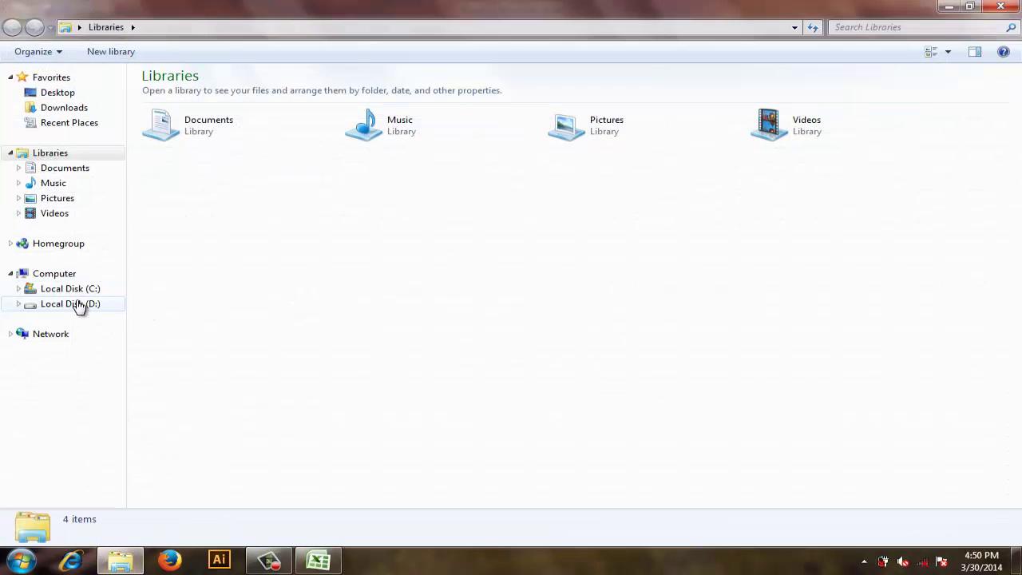
{"action": "left_click", "coordinate": [75, 303]}
{"action": "double_click", "coordinate": [192, 111]}
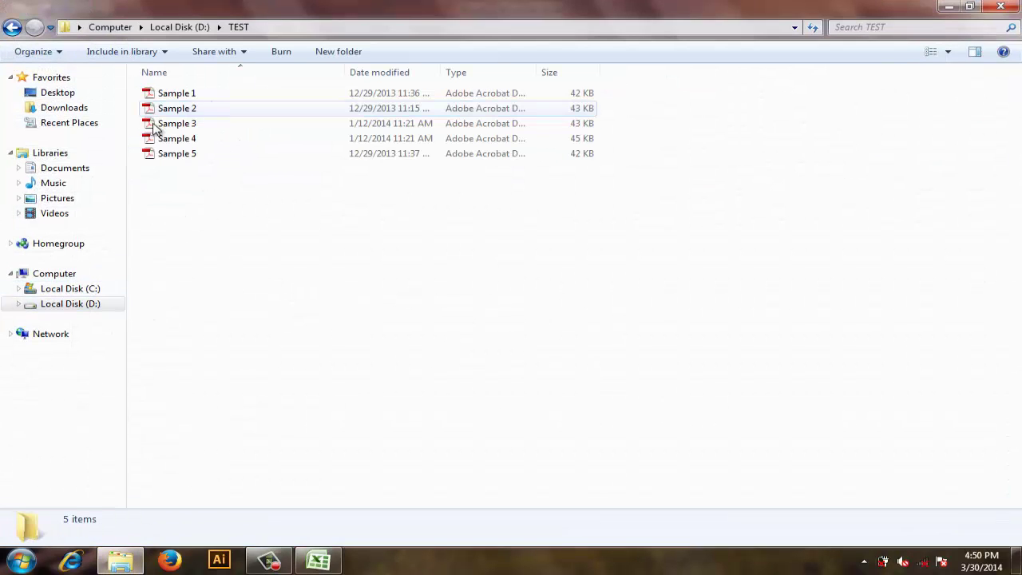
{"action": "key", "text": "super+Left"}
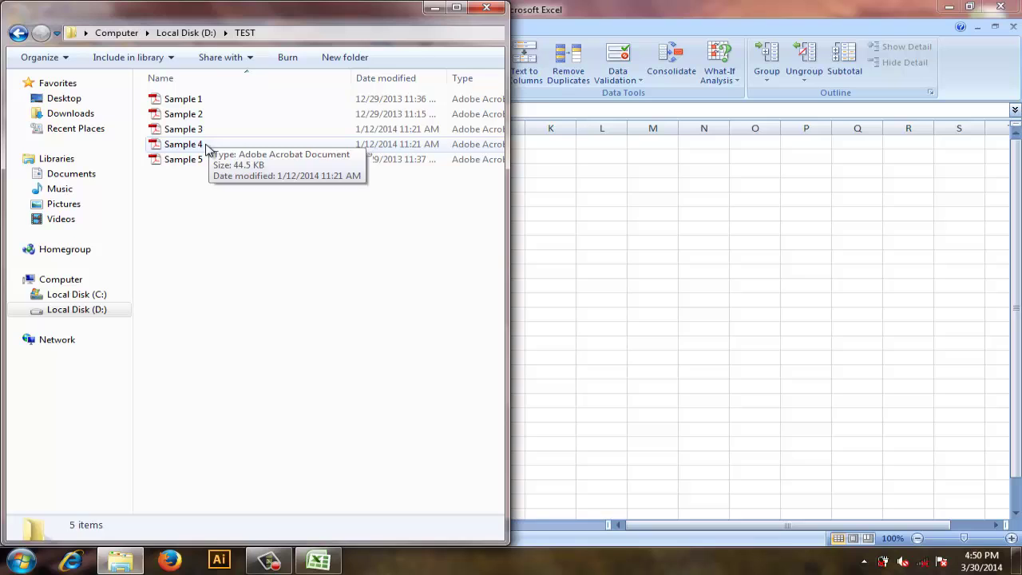
{"action": "left_click", "coordinate": [657, 7]}
{"action": "key", "text": "super+Right"}
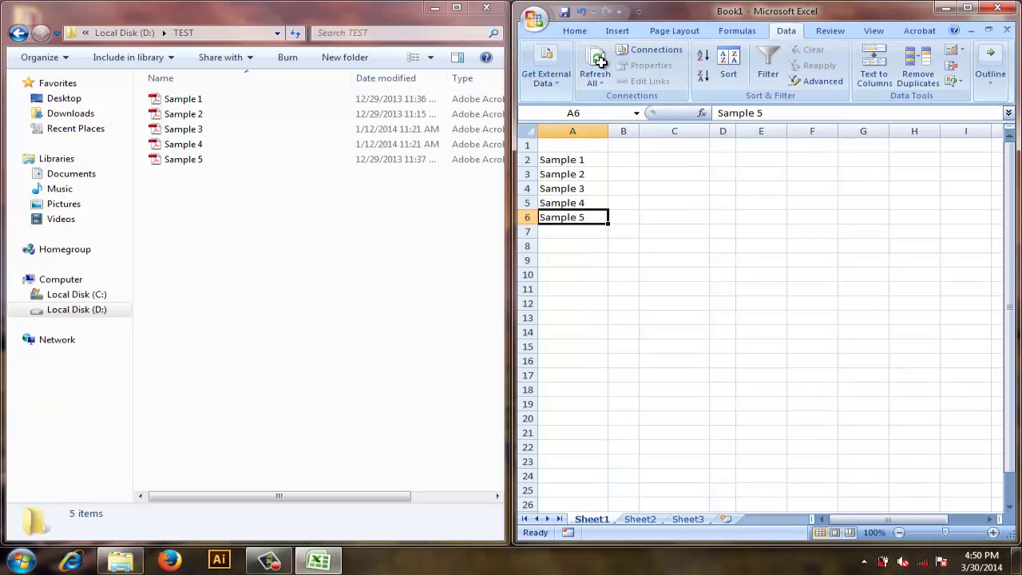
{"action": "left_click", "coordinate": [590, 162]}
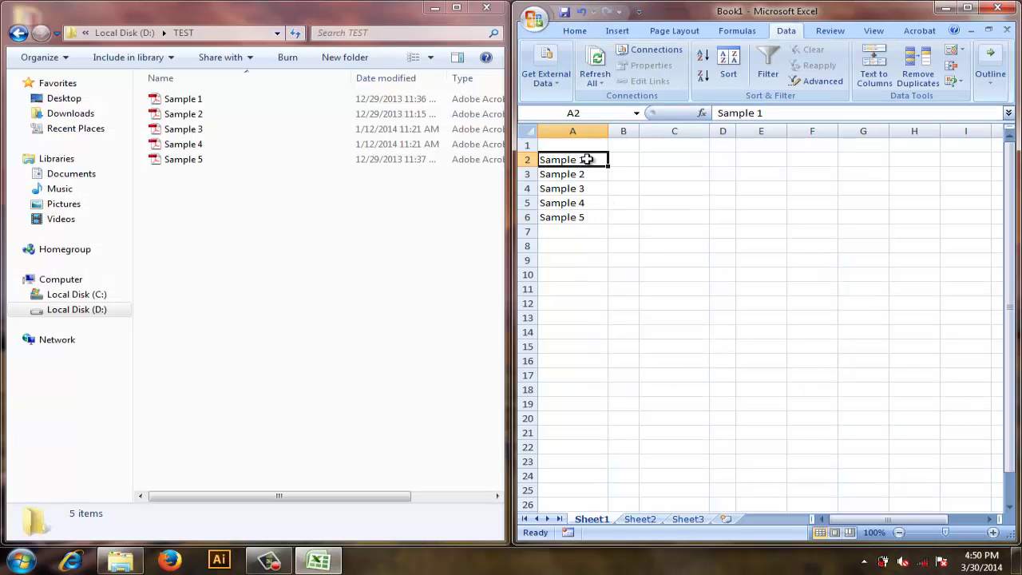
{"action": "left_click_drag", "start_coordinate": [588, 160], "coordinate": [591, 217]}
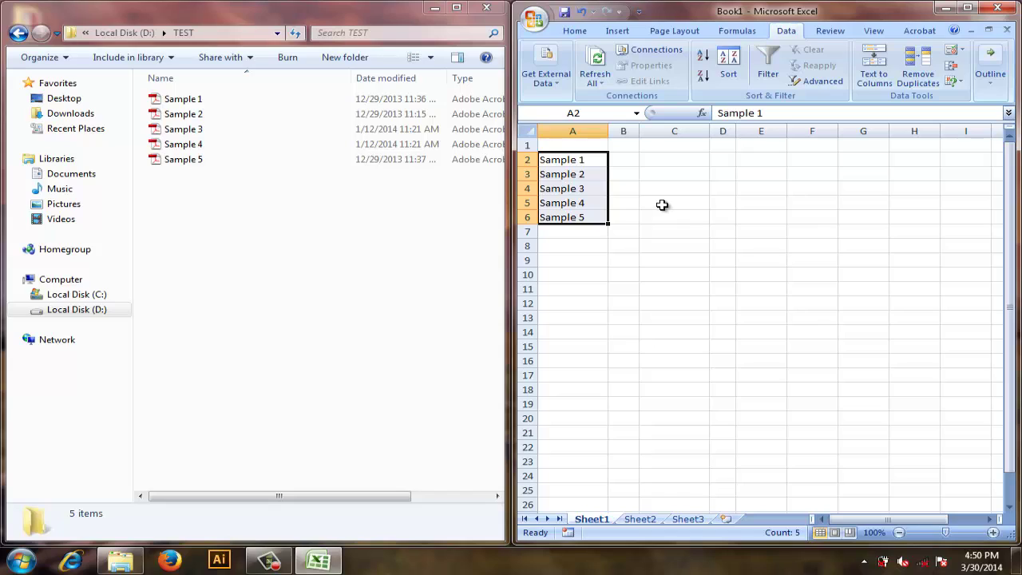